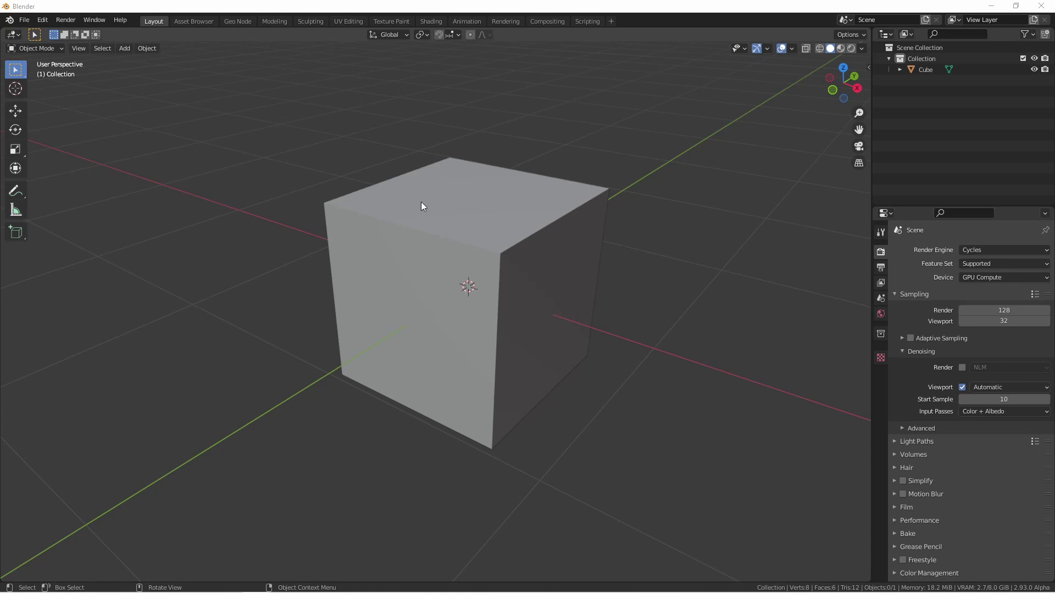
# - Divide the cube into a 3×3 grid on every face with centred loop cuts
pyautogui.click(498, 303)
pyautogui.press('Tab')
pyautogui.hotkey('ctrl', 'r')
pyautogui.scroll(1, 536, 232)
pyautogui.click(536, 232)
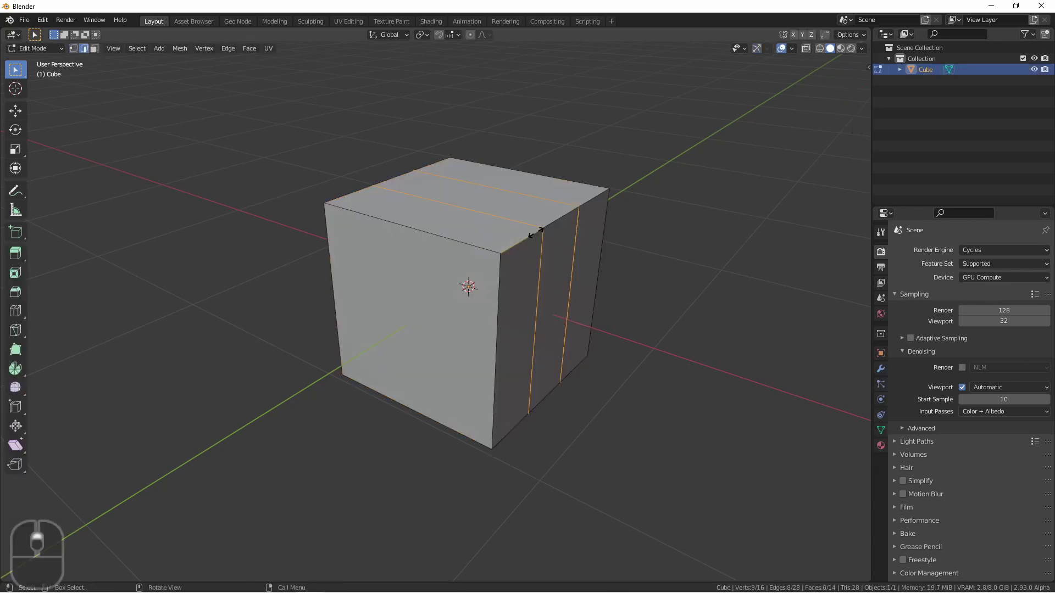
pyautogui.click(536, 232)
pyautogui.hotkey('ctrl', 'r')
pyautogui.click(489, 337)
pyautogui.rightClick(489, 337)
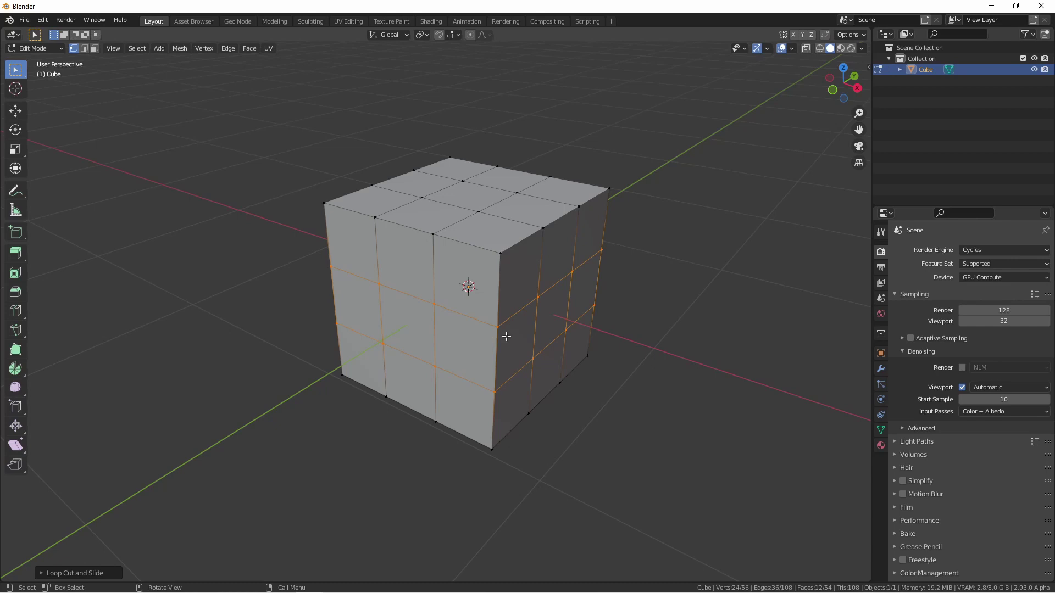
# - Add the vertex group Group, select the top-right edge path, and set the assignment weight
pyautogui.click(881, 432)
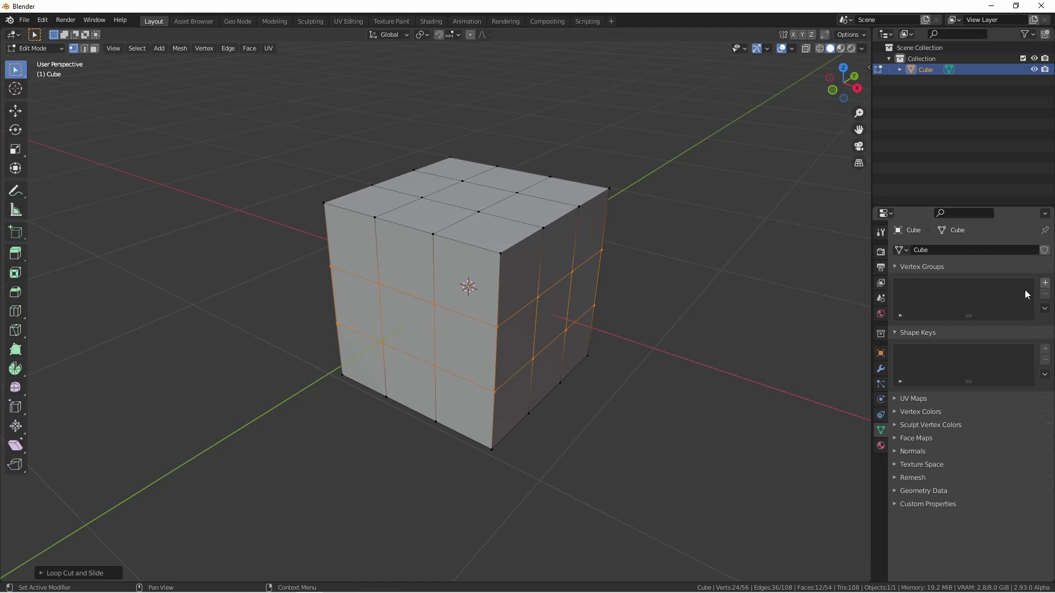
pyautogui.click(1045, 282)
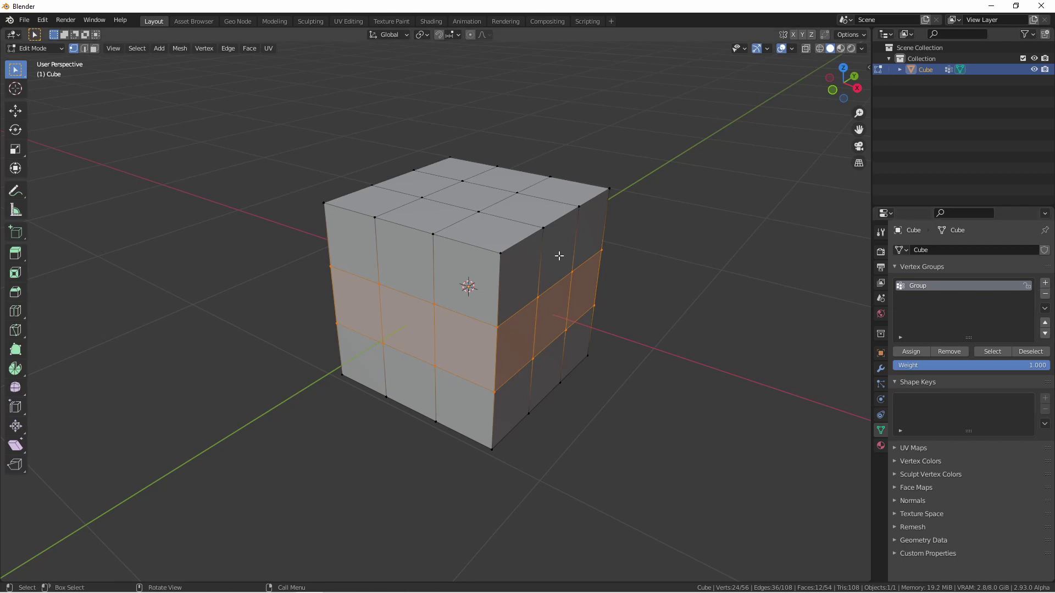
pyautogui.click(486, 253)
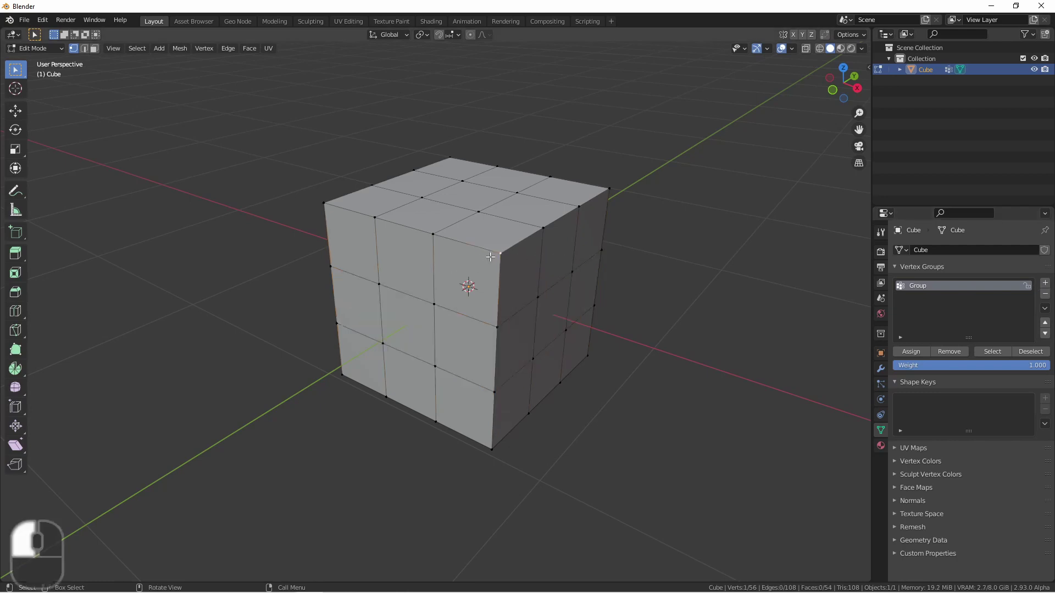
pyautogui.keyDown('ctrl'); pyautogui.click(610, 188); pyautogui.keyUp('ctrl')
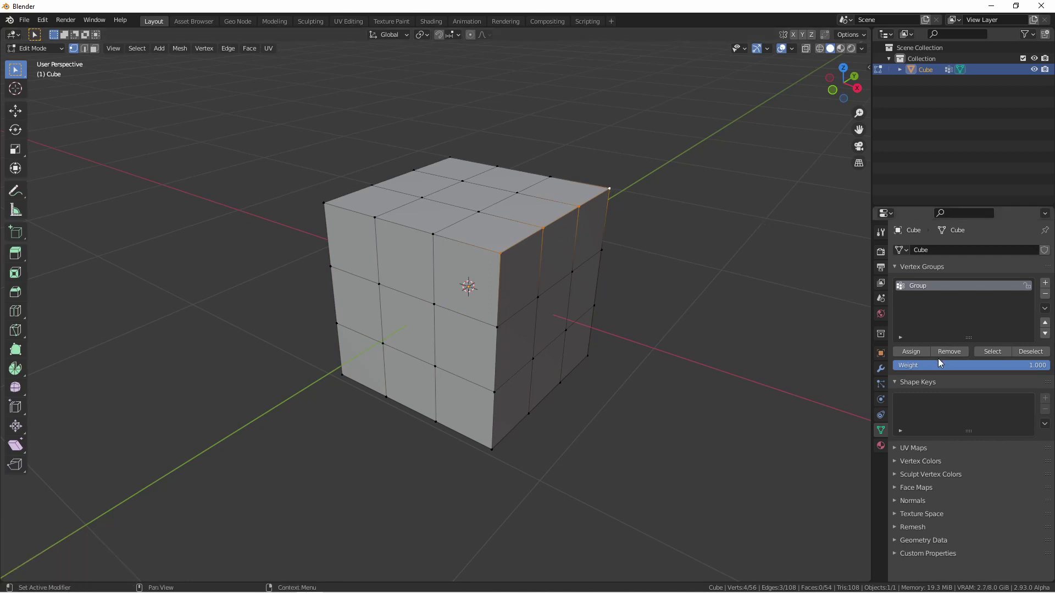
pyautogui.moveTo(979, 364); pyautogui.dragTo(1051, 370)
# - Add Group.001 and assign the selection plus a right-face vertex to it
pyautogui.click(1044, 282)
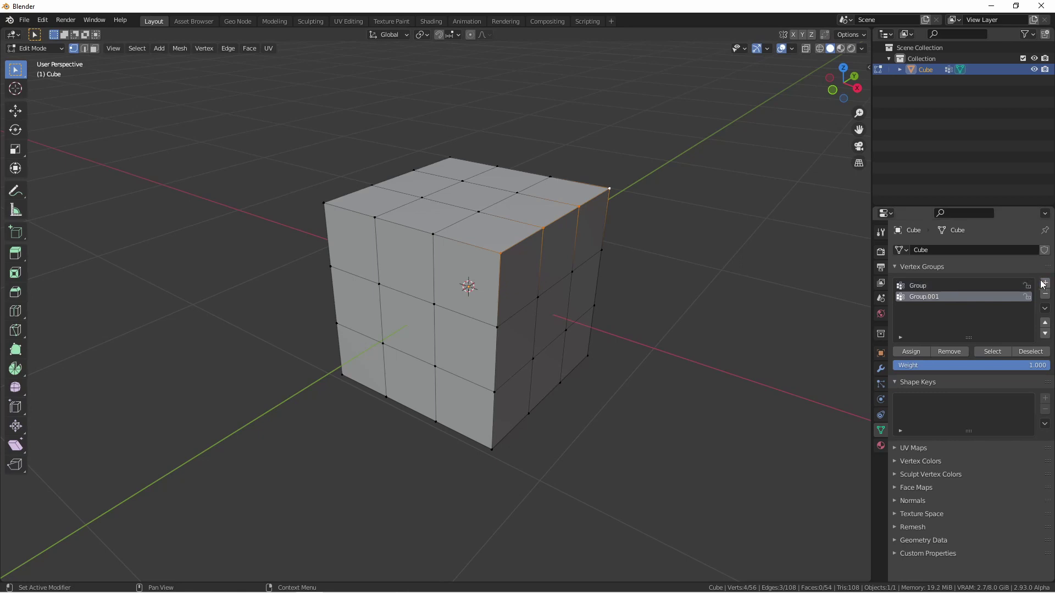
pyautogui.keyDown('shift'); pyautogui.click(604, 251); pyautogui.keyUp('shift')
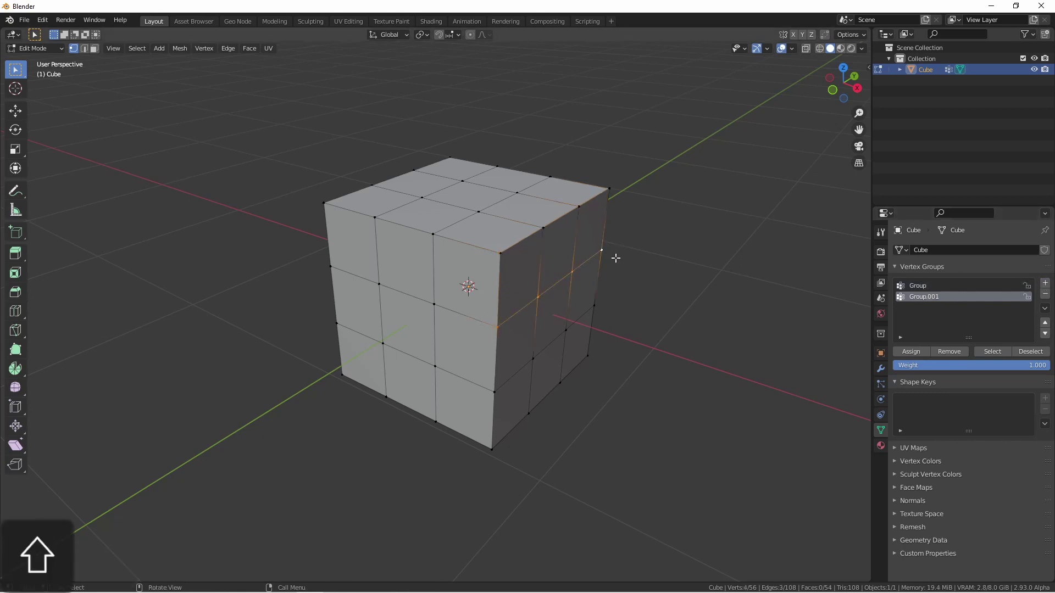
pyautogui.click(905, 350)
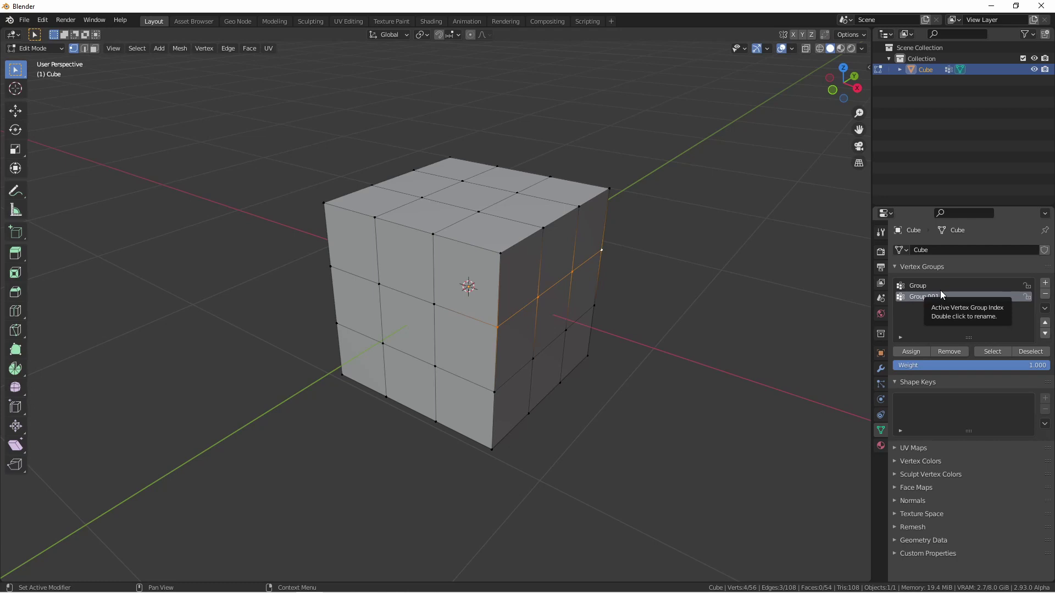
# - Turn on the Vertex Group Weights overlay and make Group the active group
pyautogui.click(790, 48)
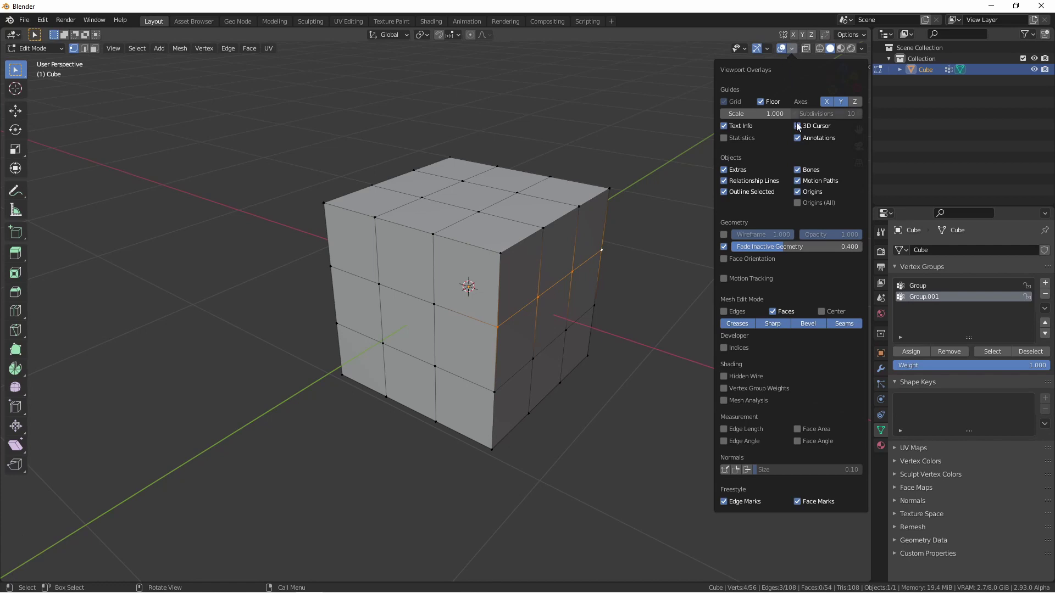
pyautogui.click(770, 391)
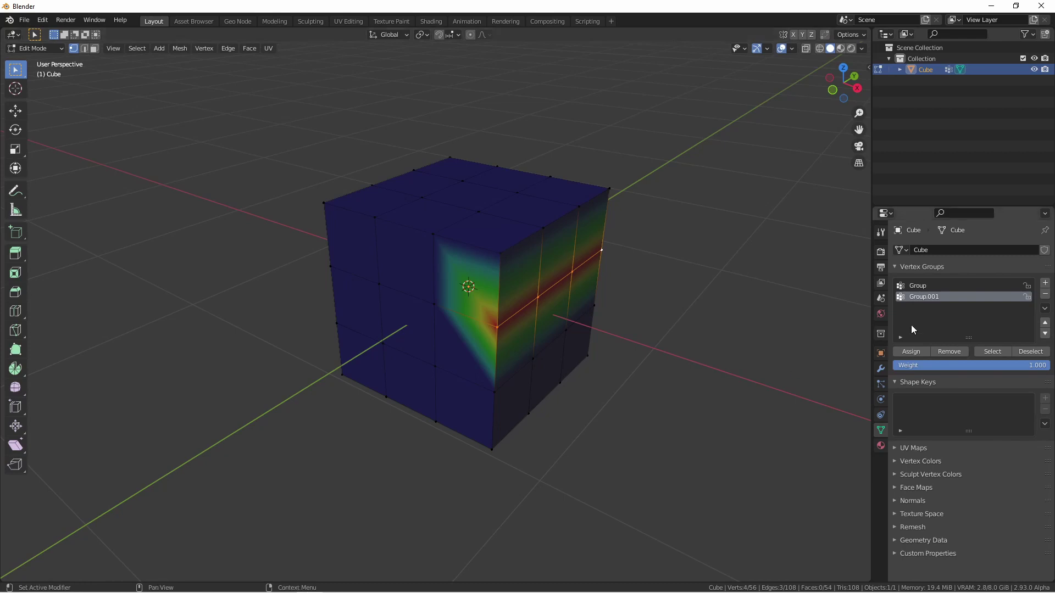
pyautogui.click(925, 285)
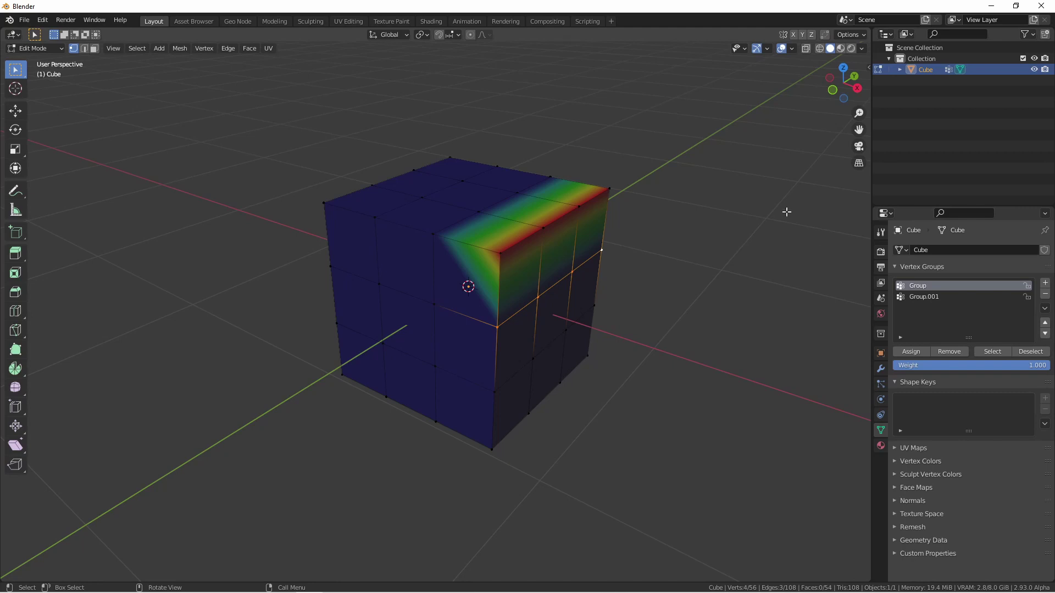
# - Remove the two middle top-edge vertices from Group
pyautogui.click(545, 229)
pyautogui.keyDown('shift'); pyautogui.click(578, 207); pyautogui.keyUp('shift')
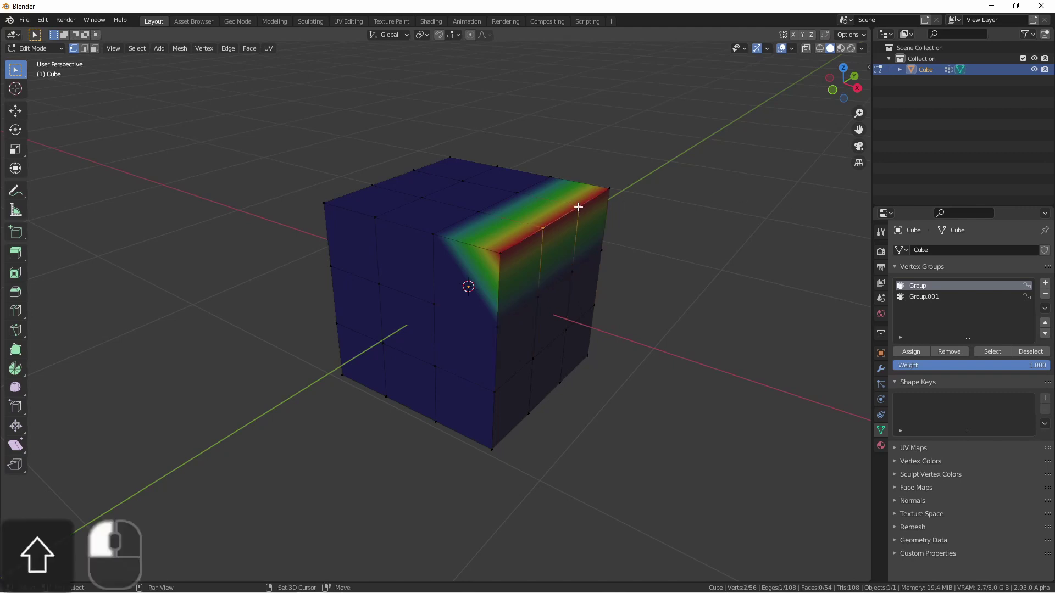
pyautogui.click(946, 351)
# - Test Group by selecting its vertices, then selecting all and deselecting the group
pyautogui.click(682, 251)
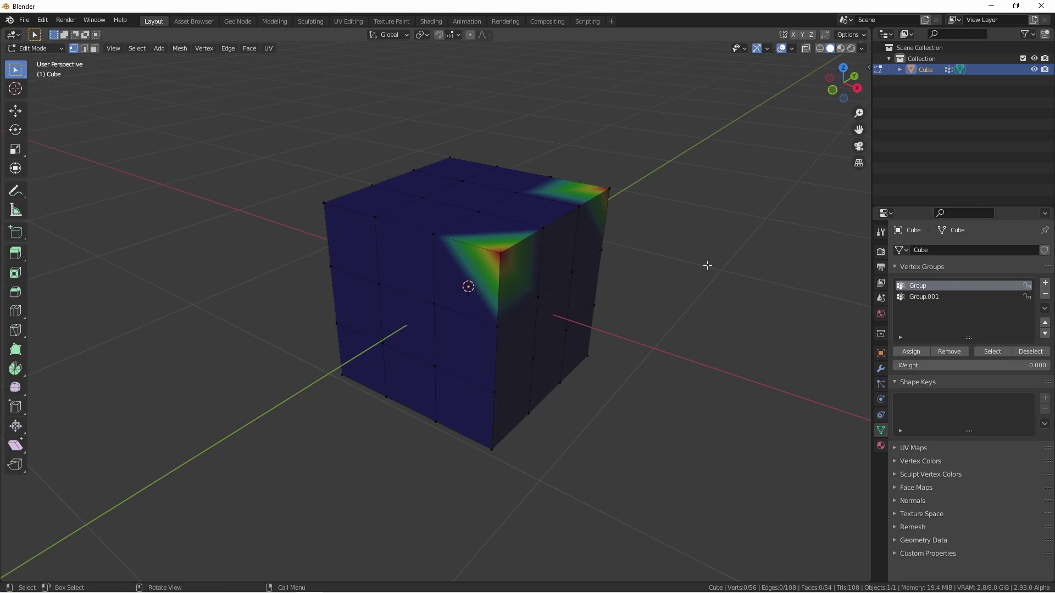
pyautogui.click(997, 354)
pyautogui.press('a')
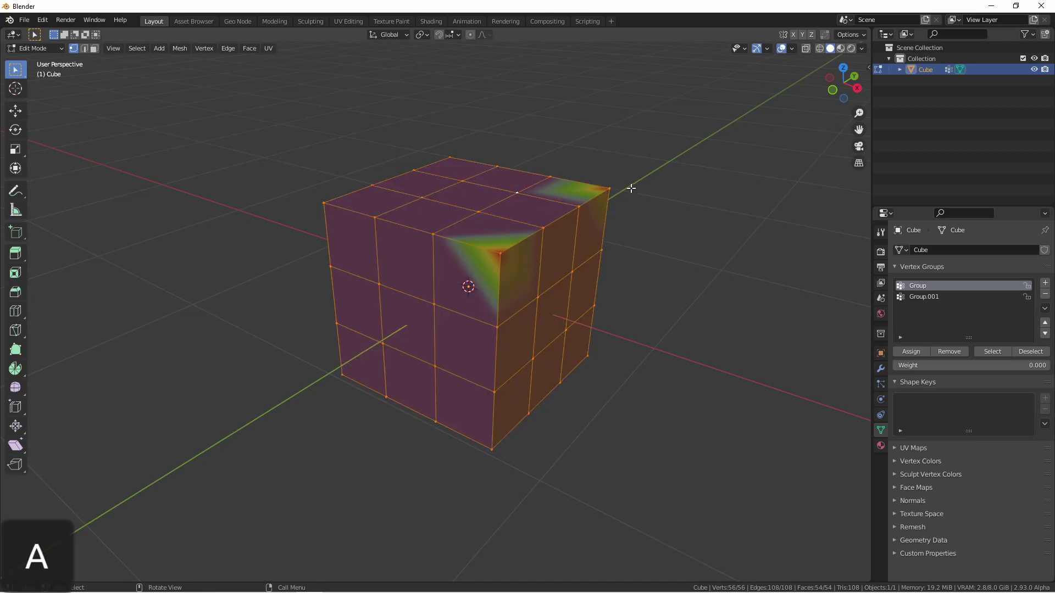
pyautogui.click(1028, 351)
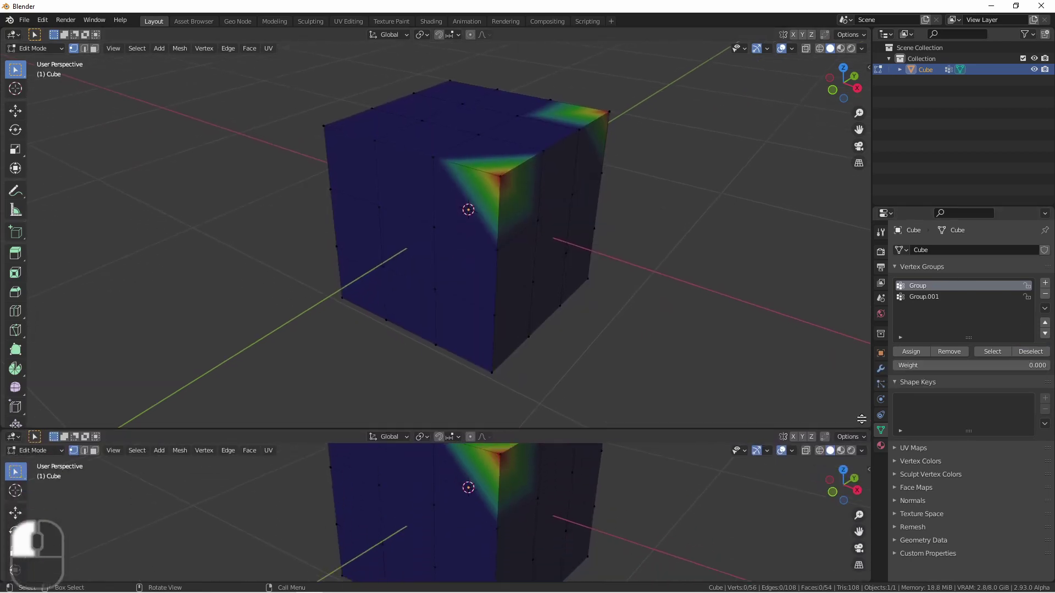
pyautogui.moveTo(420, 431); pyautogui.dragTo(419, 349)
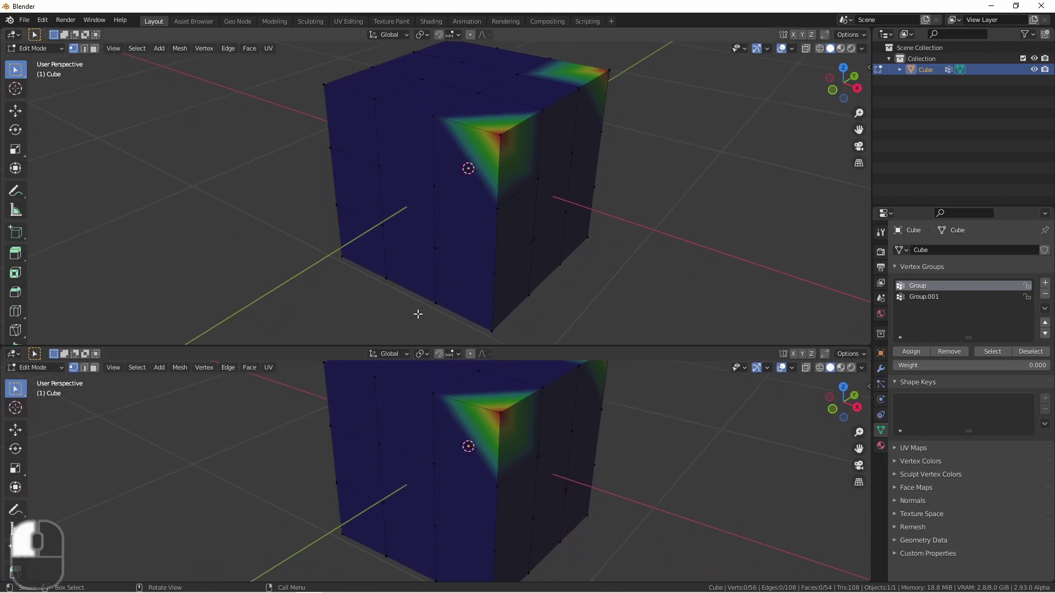
pyautogui.click(14, 355)
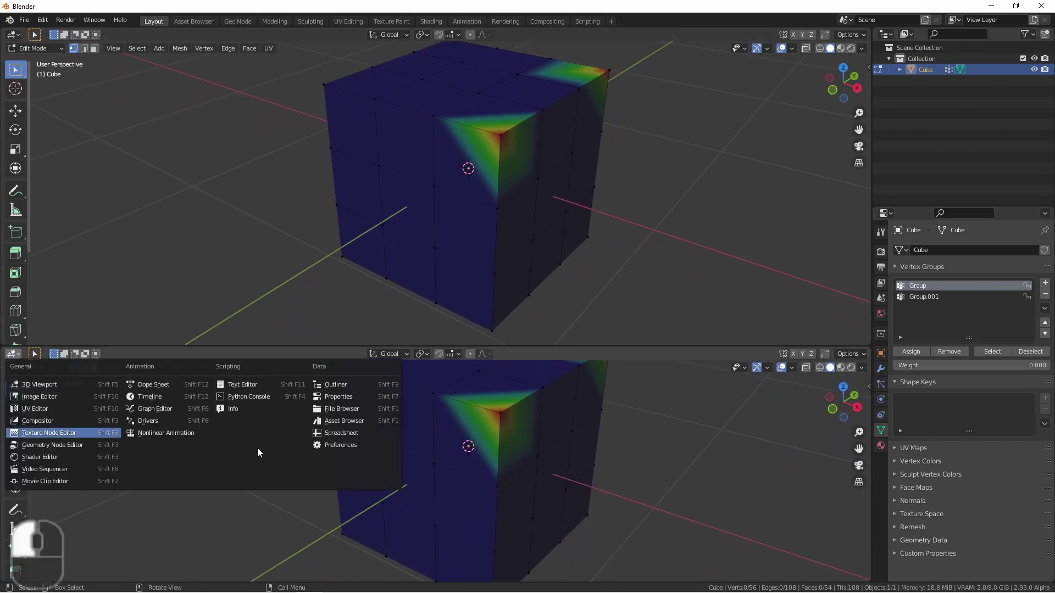
pyautogui.click(341, 433)
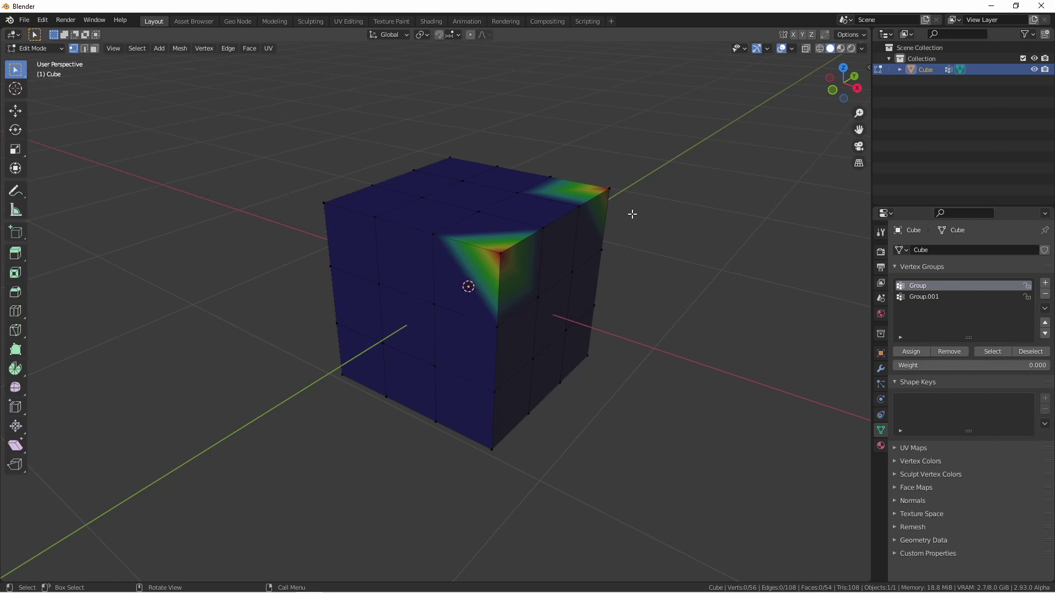
# - Switch the cube to Weight Paint mode and paint weight along its top edges
pyautogui.press('Tab')
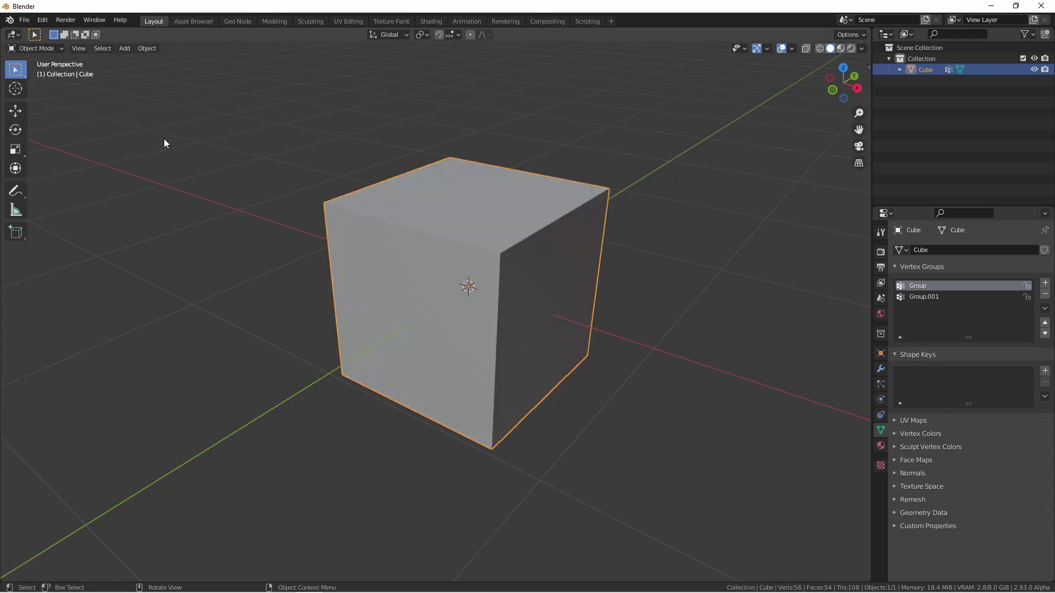
pyautogui.click(49, 50)
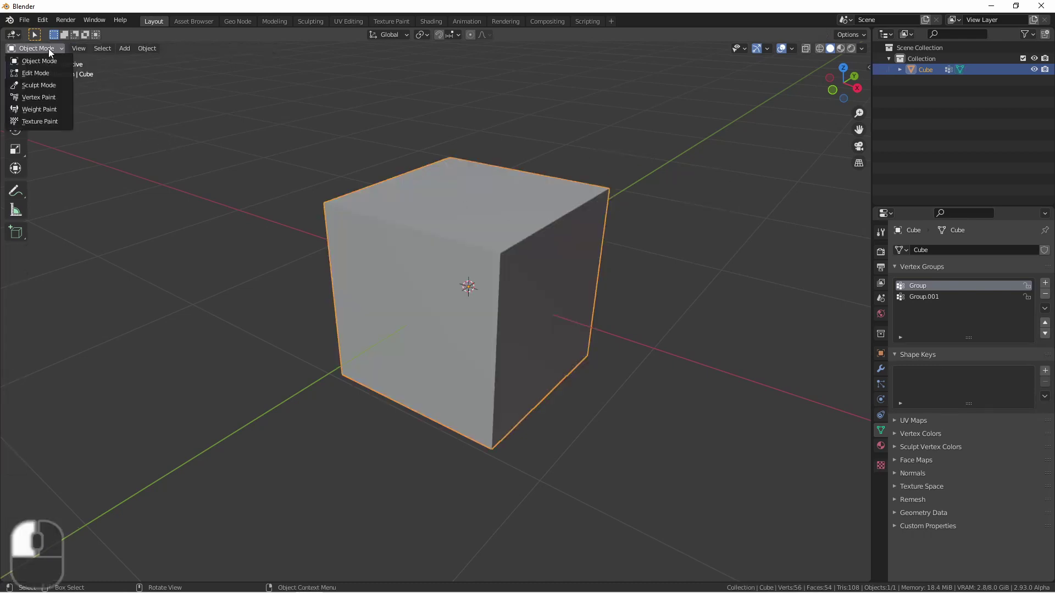
pyautogui.click(39, 109)
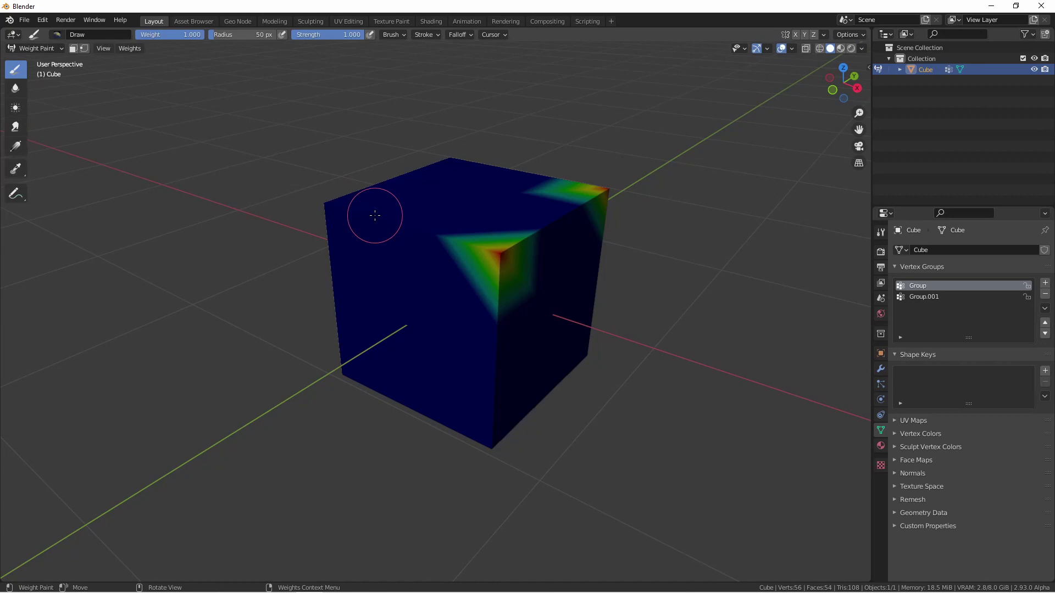
pyautogui.moveTo(375, 215); pyautogui.dragTo(318, 204)
pyautogui.moveTo(602, 171); pyautogui.dragTo(401, 234, button='middle')
pyautogui.moveTo(401, 233); pyautogui.dragTo(487, 231)
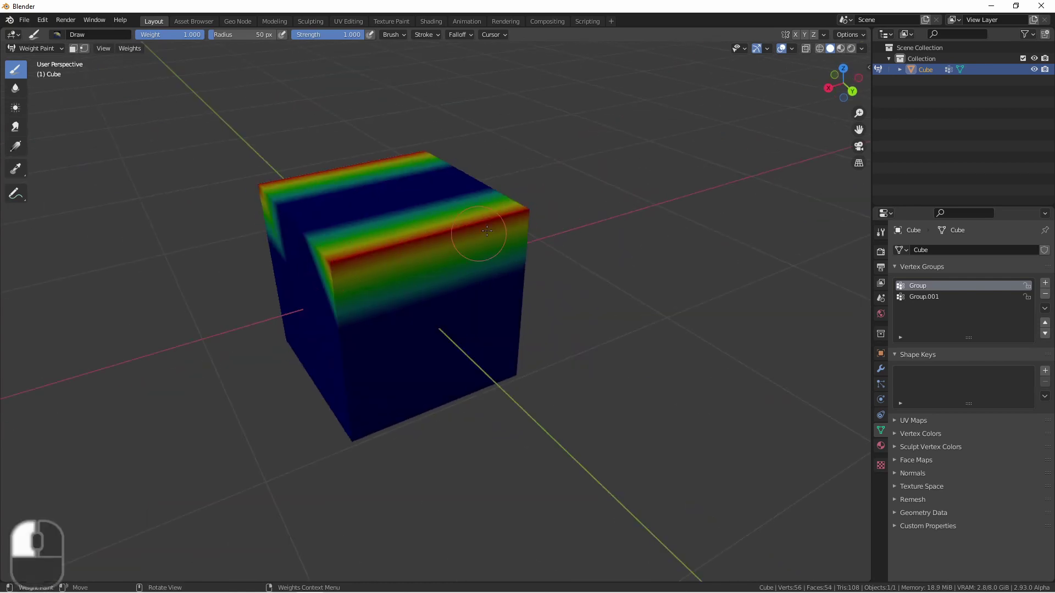
pyautogui.moveTo(487, 231); pyautogui.dragTo(107, 129, button='middle')
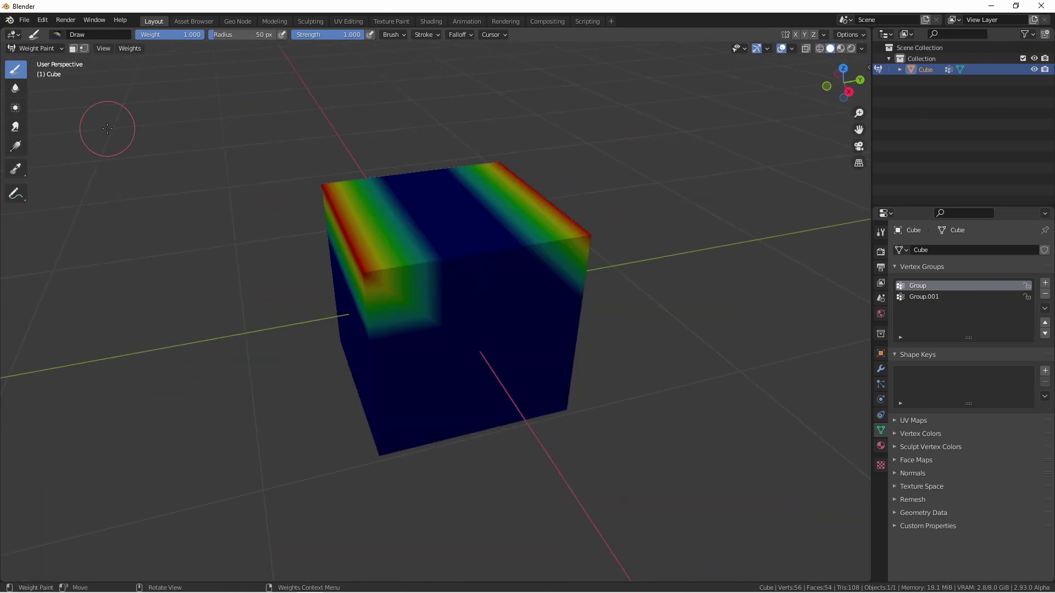
# - Paint a weight stripe along the left top edge with the Add brush, then return to Object Mode
pyautogui.click(57, 35)
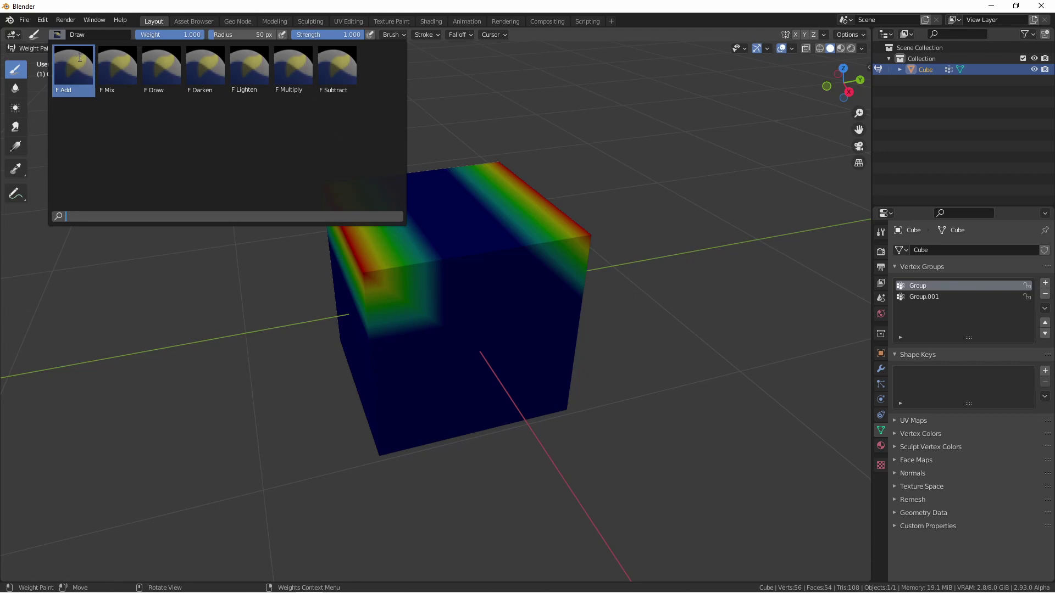
pyautogui.click(337, 71)
pyautogui.moveTo(340, 236)
pyautogui.mouseDown()
pyautogui.moveTo(354, 217)
pyautogui.moveTo(357, 245)
pyautogui.moveTo(324, 188)
pyautogui.mouseUp()
pyautogui.moveTo(325, 188); pyautogui.dragTo(304, 255, button='middle')
pyautogui.moveTo(304, 254); pyautogui.dragTo(344, 235)
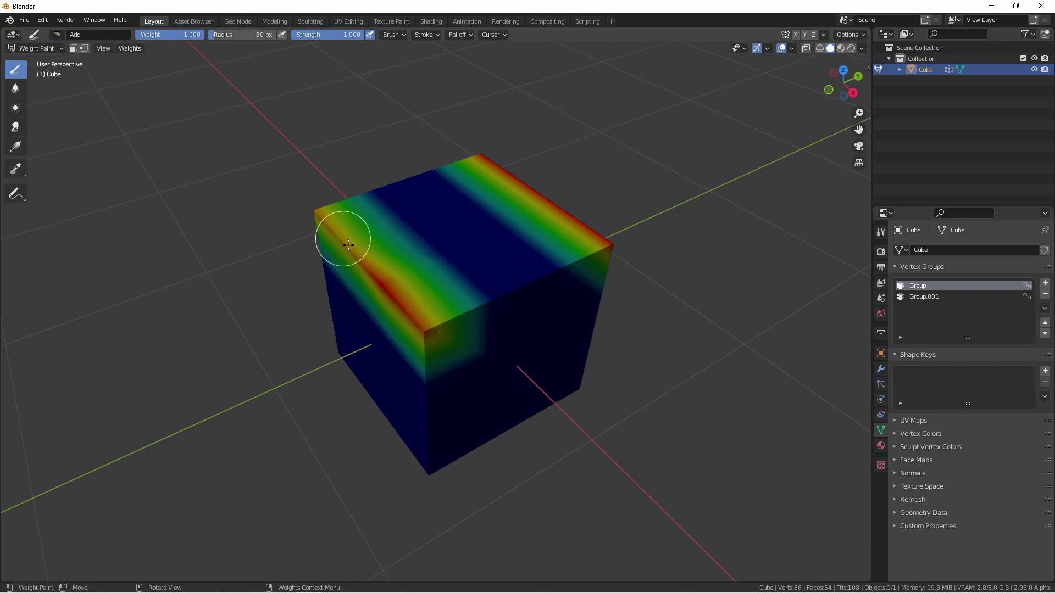
pyautogui.click(386, 33)
pyautogui.click(423, 34)
pyautogui.moveTo(460, 35)
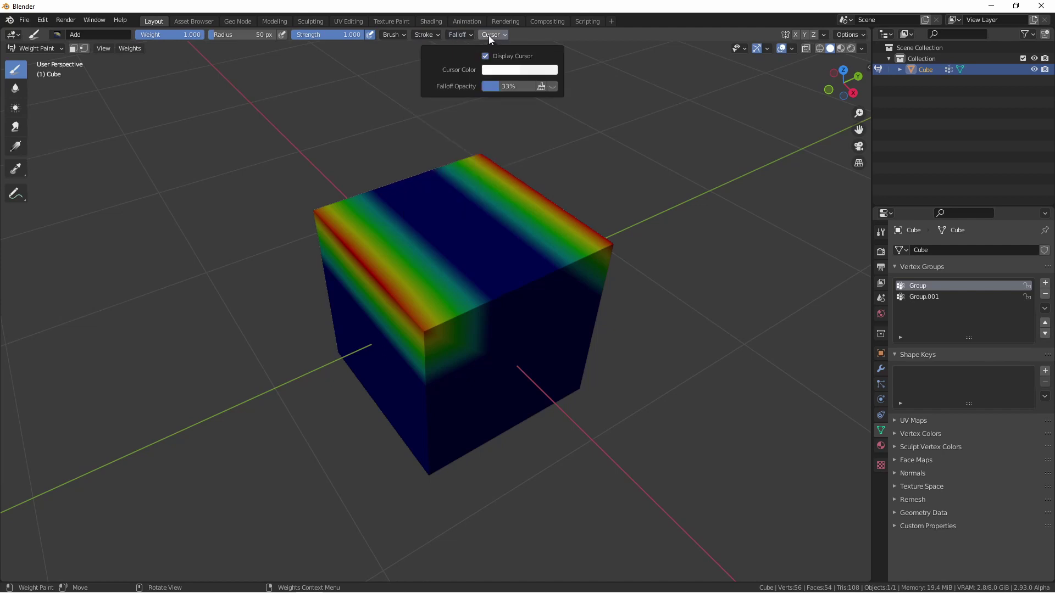
pyautogui.hotkey('ctrl', 'Tab')
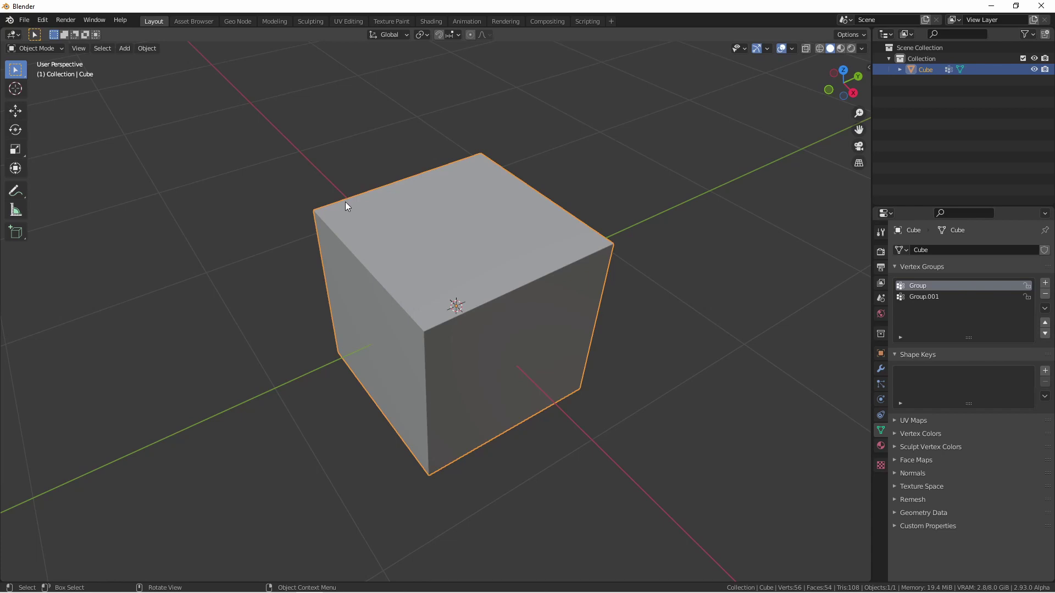
# - Add a Bevel modifier limited by the vertex group Group
pyautogui.click(880, 369)
pyautogui.click(914, 248)
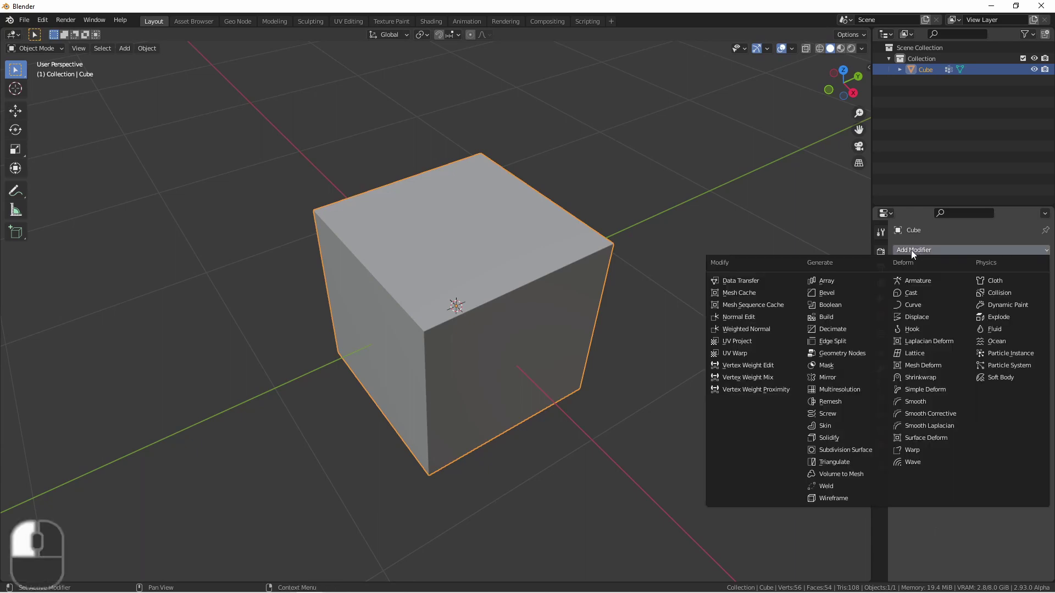
pyautogui.click(844, 294)
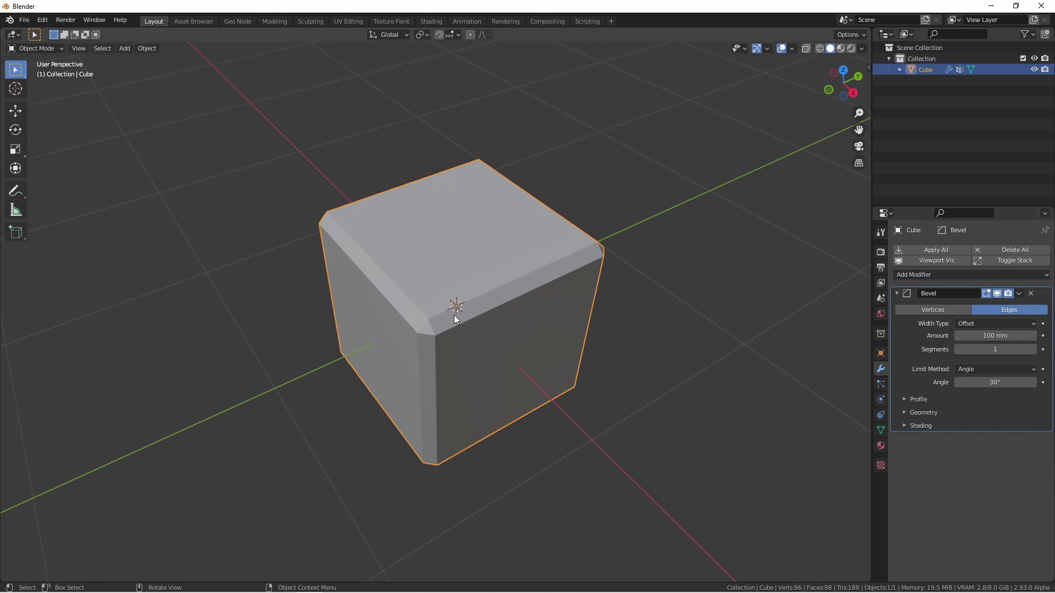
pyautogui.click(980, 369)
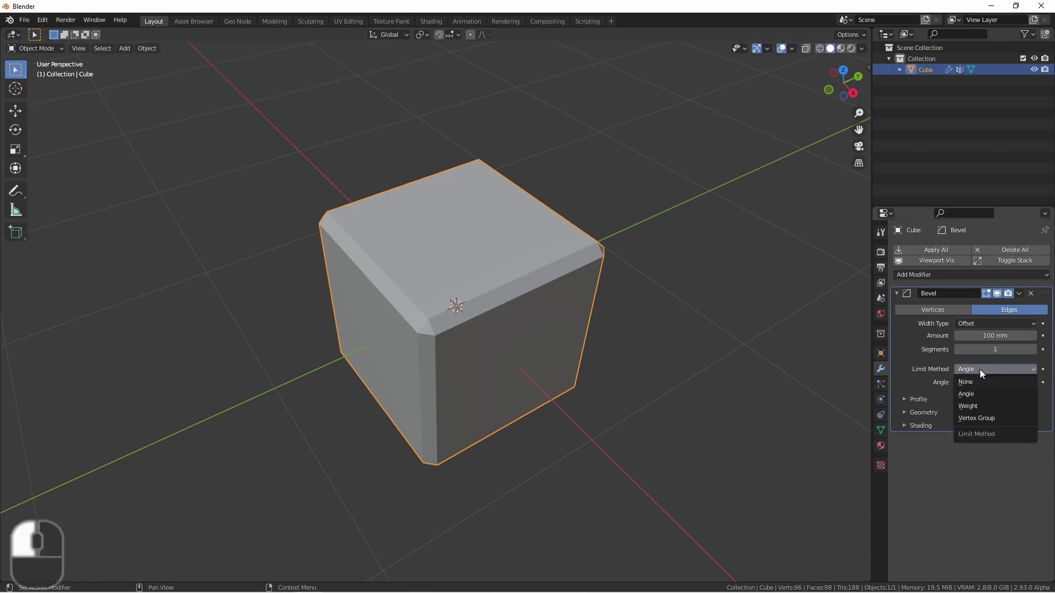
pyautogui.click(990, 418)
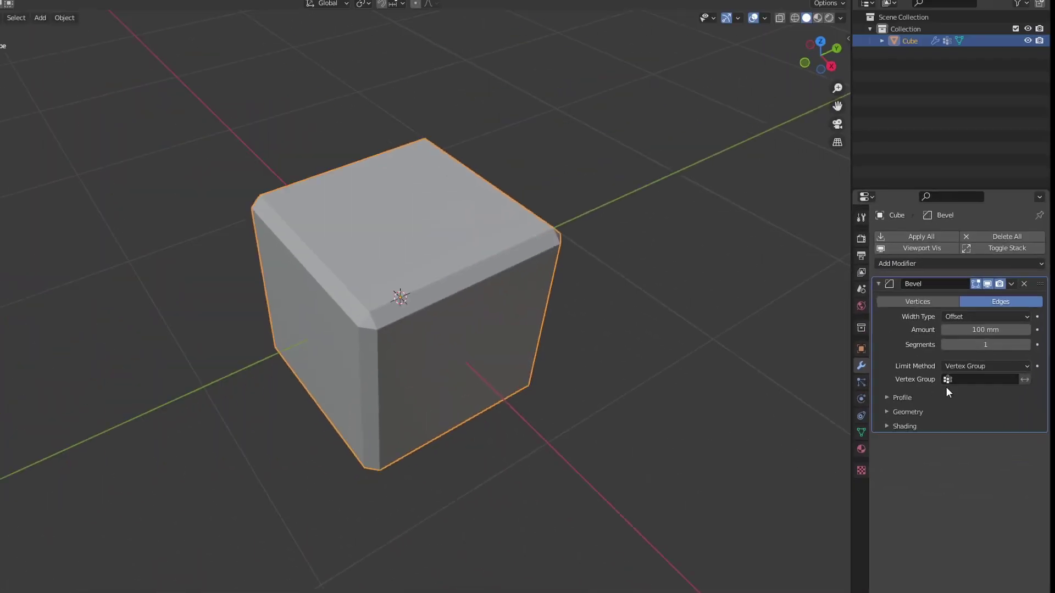
pyautogui.click(611, 318)
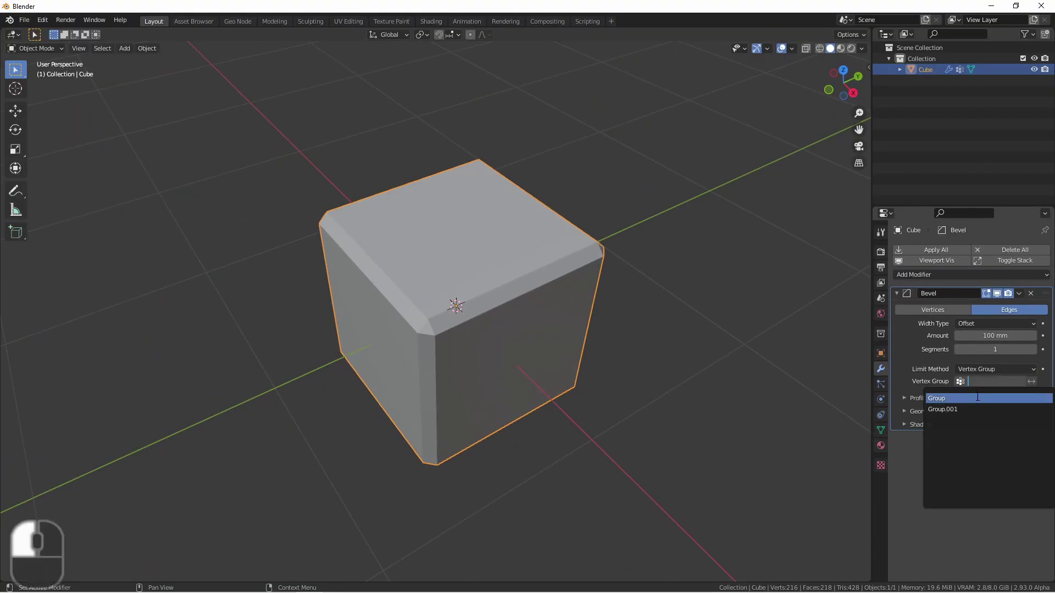
pyautogui.click(975, 398)
# - Check Group's weights in Edit Mode, then invert the group's influence on the bevel
pyautogui.press('Tab')
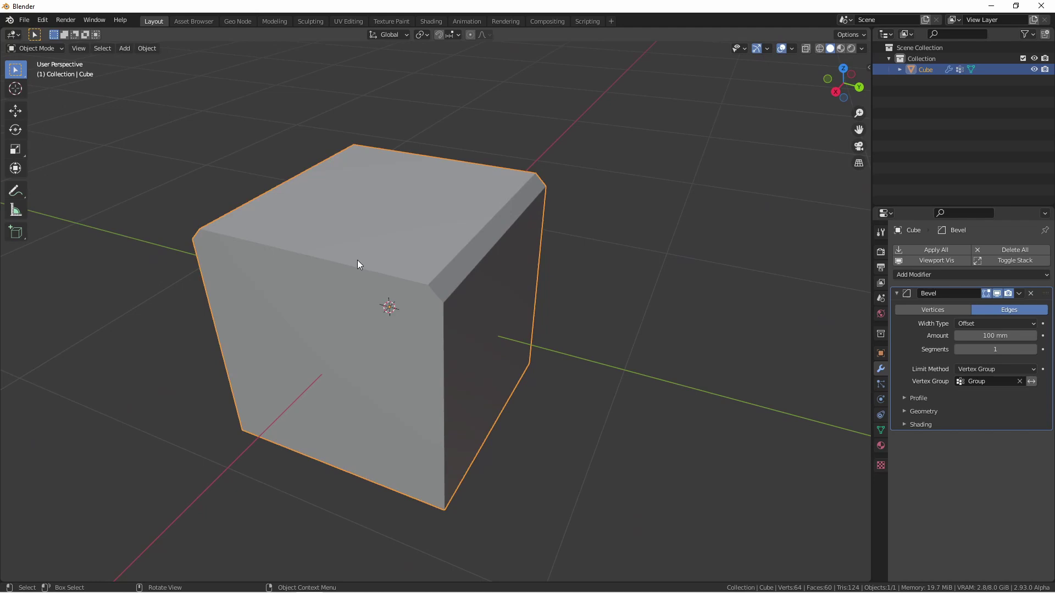
pyautogui.press('Tab')
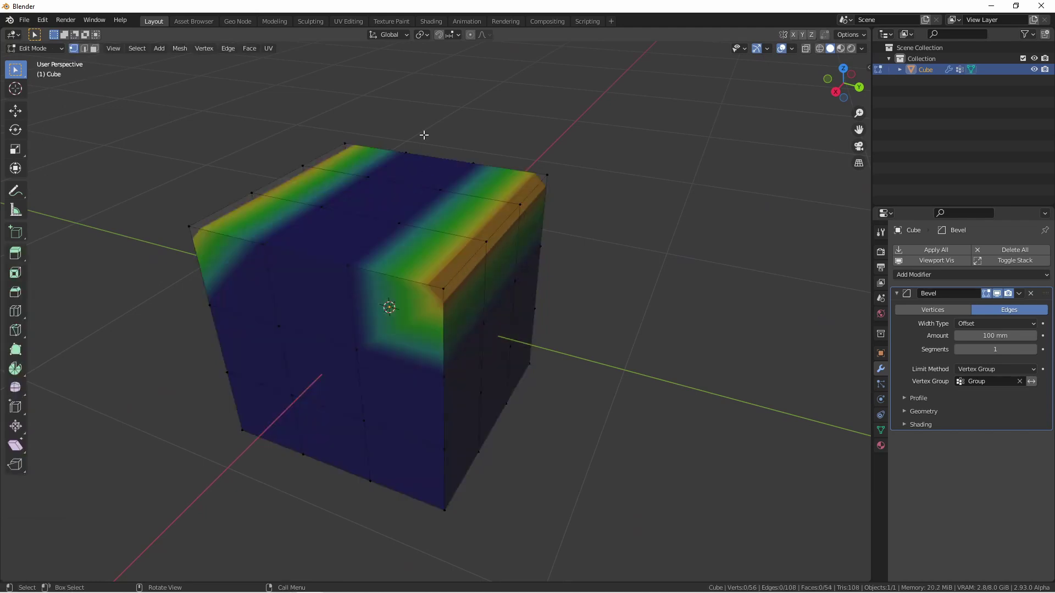
pyautogui.press('Tab')
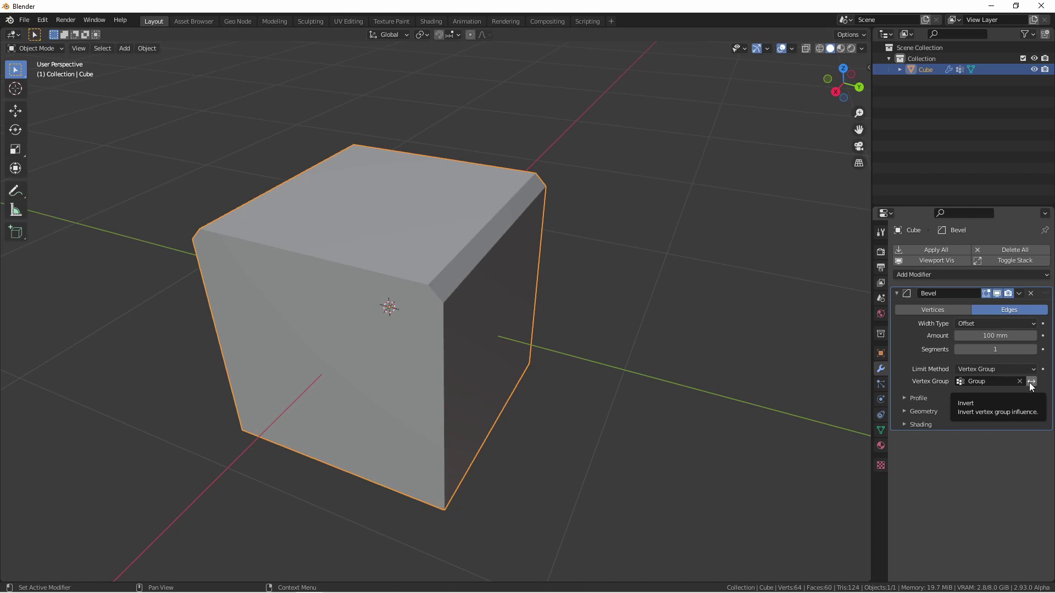
pyautogui.click(1032, 381)
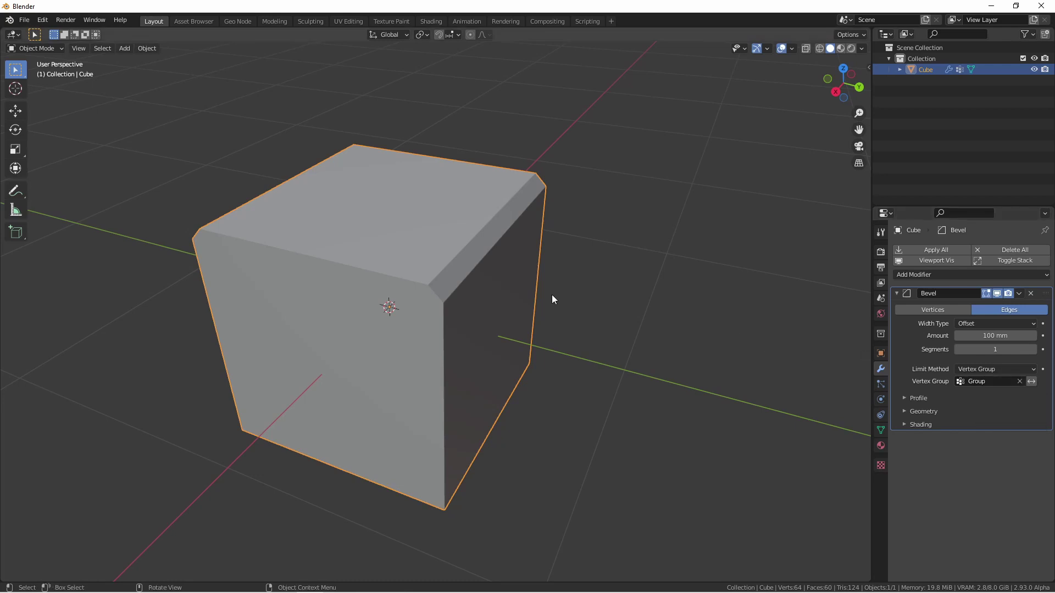
# - Add a cylinder and weight paint it in Weight Paint mode
pyautogui.hotkey('shift', 'a')
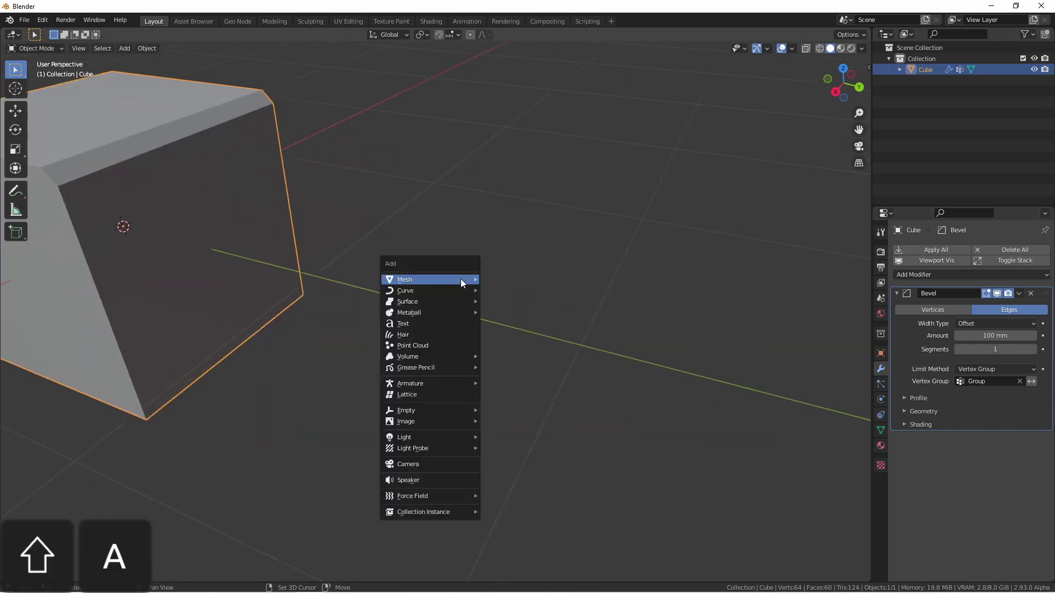
pyautogui.moveTo(460, 278)
pyautogui.click(531, 333)
pyautogui.press('Tab')
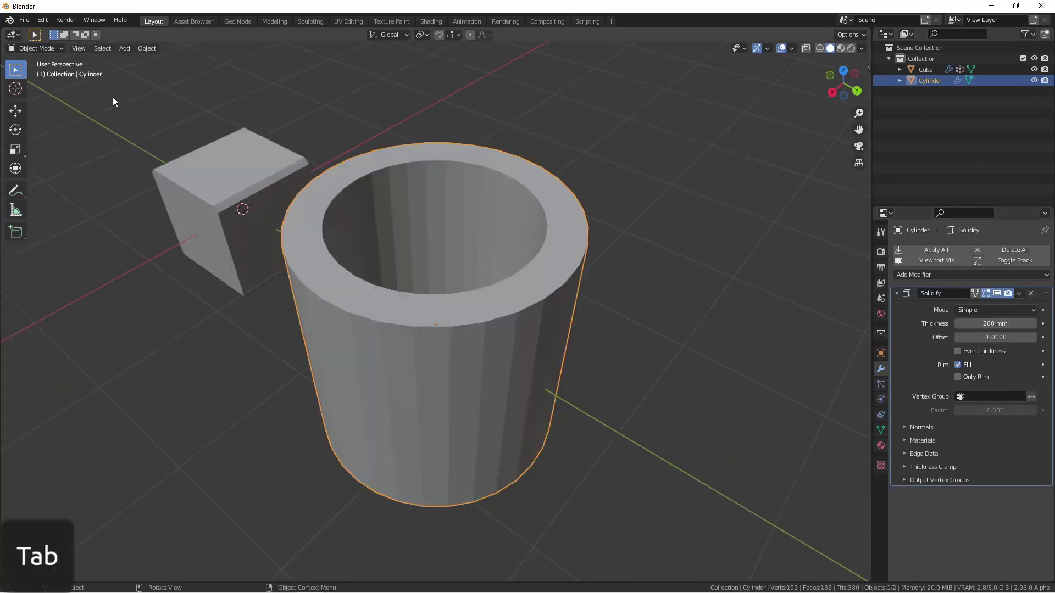
pyautogui.click(36, 48)
pyautogui.click(54, 115)
pyautogui.moveTo(439, 186)
pyautogui.mouseDown()
pyautogui.moveTo(450, 430)
pyautogui.moveTo(395, 302)
pyautogui.mouseUp()
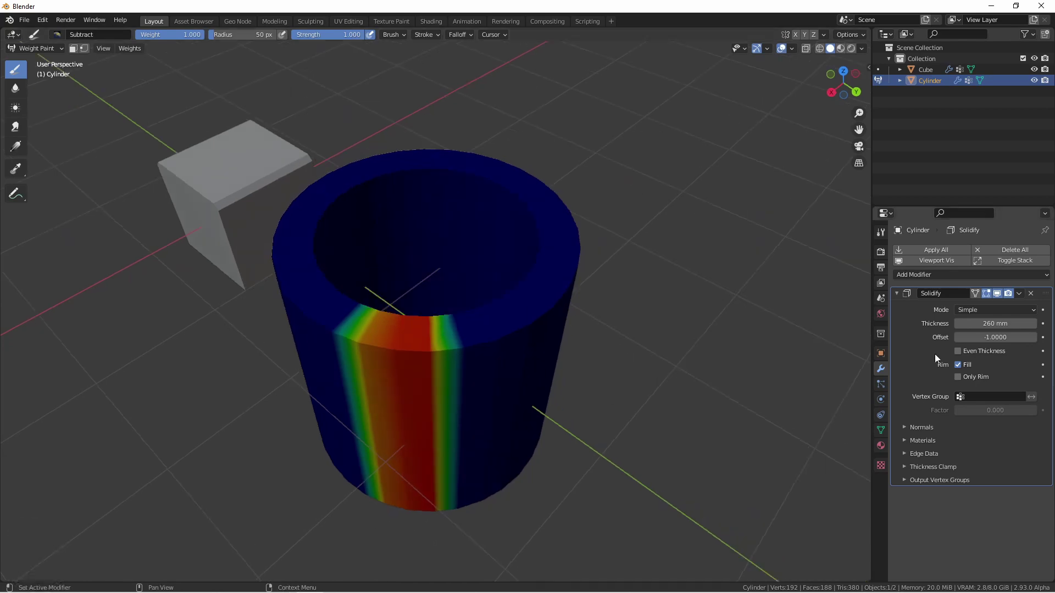
# - Drive the cylinder's 260 mm Solidify with vertex group Group, then view from the top
pyautogui.click(989, 397)
pyautogui.click(983, 410)
pyautogui.press('Tab')
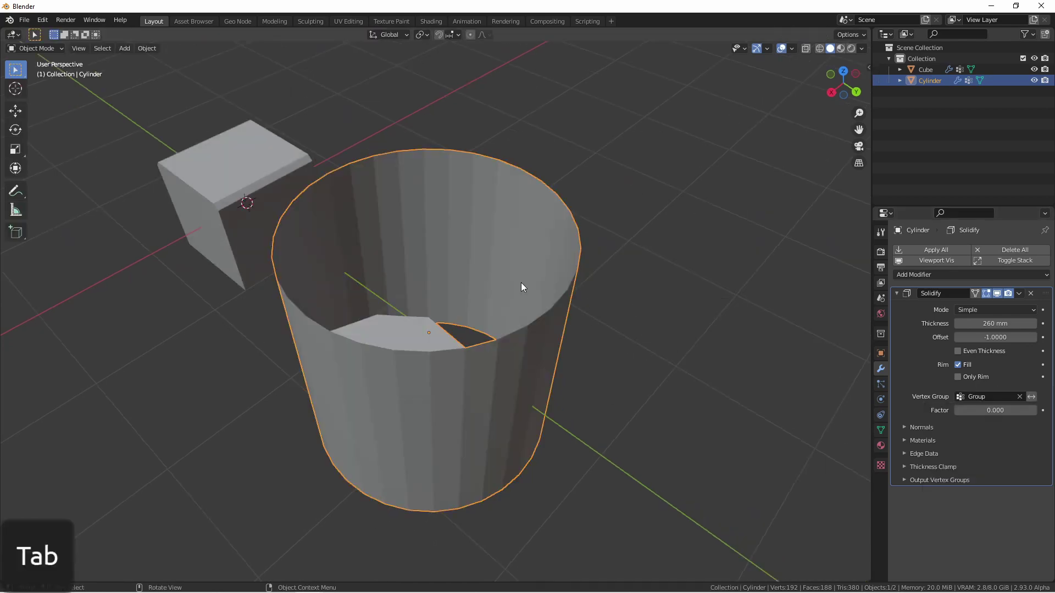
pyautogui.moveTo(521, 283); pyautogui.dragTo(694, 229, button='middle')
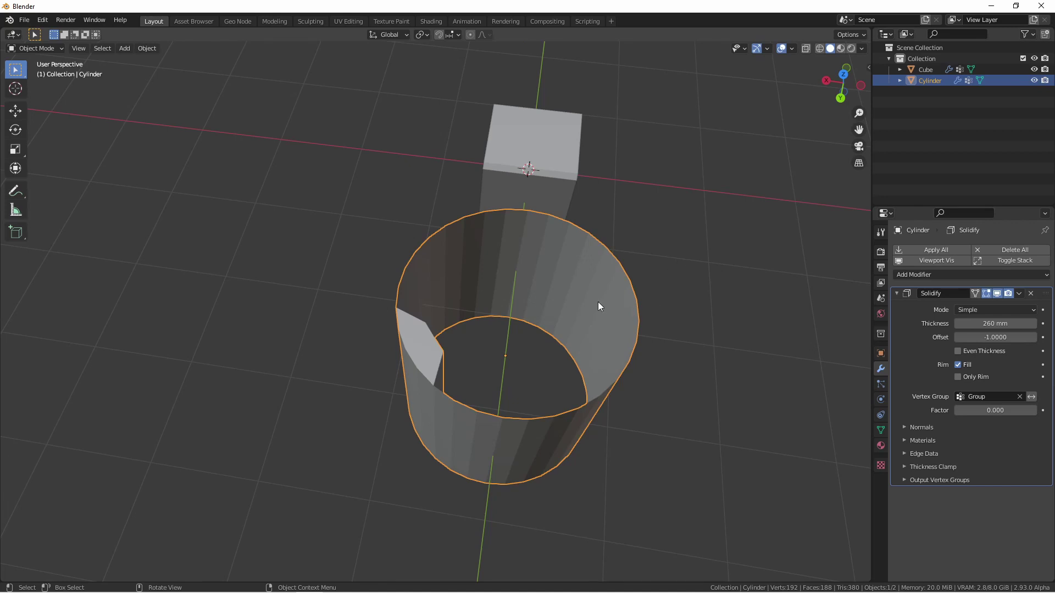
pyautogui.press('KP_7')
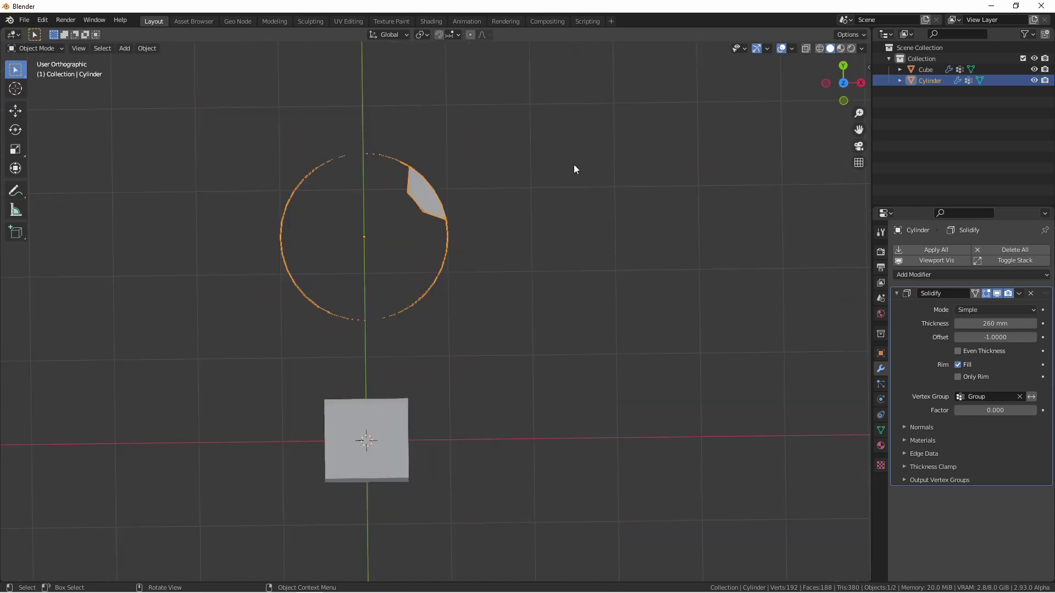
pyautogui.hotkey('shift', 'a')
# - Add a grid, move it aside, and enter its Edit Mode
pyautogui.click(588, 360)
pyautogui.press('g')
pyautogui.click(805, 227)
pyautogui.press('Tab')
pyautogui.keyDown('alt'); pyautogui.middleClick(572, 332); pyautogui.keyUp('alt')
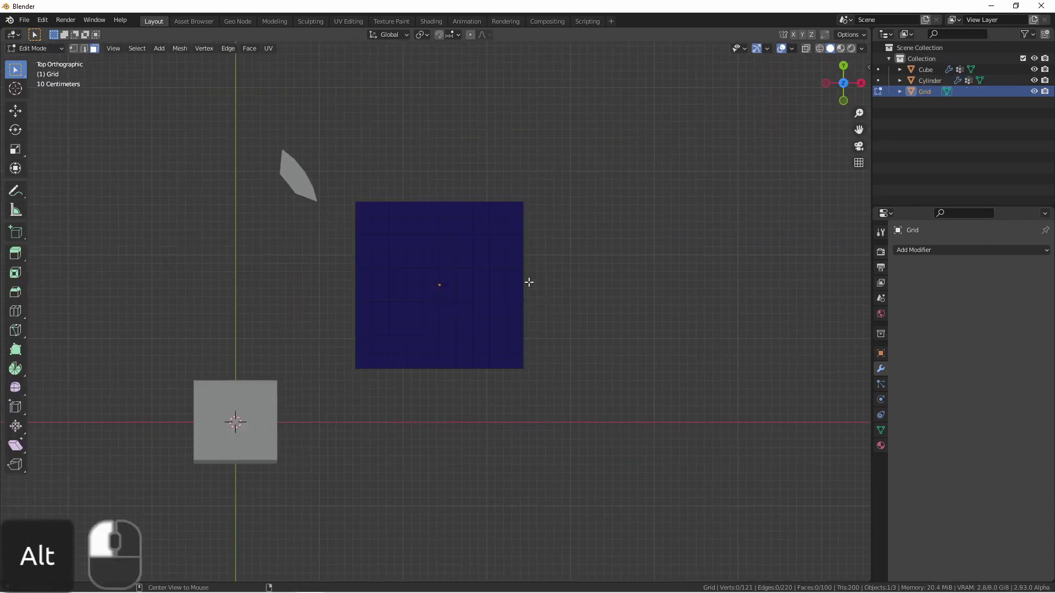
# - Assign the grid's right edge vertices to Group with weight 1.000
pyautogui.keyDown('alt'); pyautogui.click(522, 262); pyautogui.keyUp('alt')
pyautogui.moveTo(523, 262); pyautogui.dragTo(933, 359, button='middle')
pyautogui.doubleClick(934, 364)
pyautogui.write('1')
pyautogui.press('Return')
pyautogui.click(911, 351)
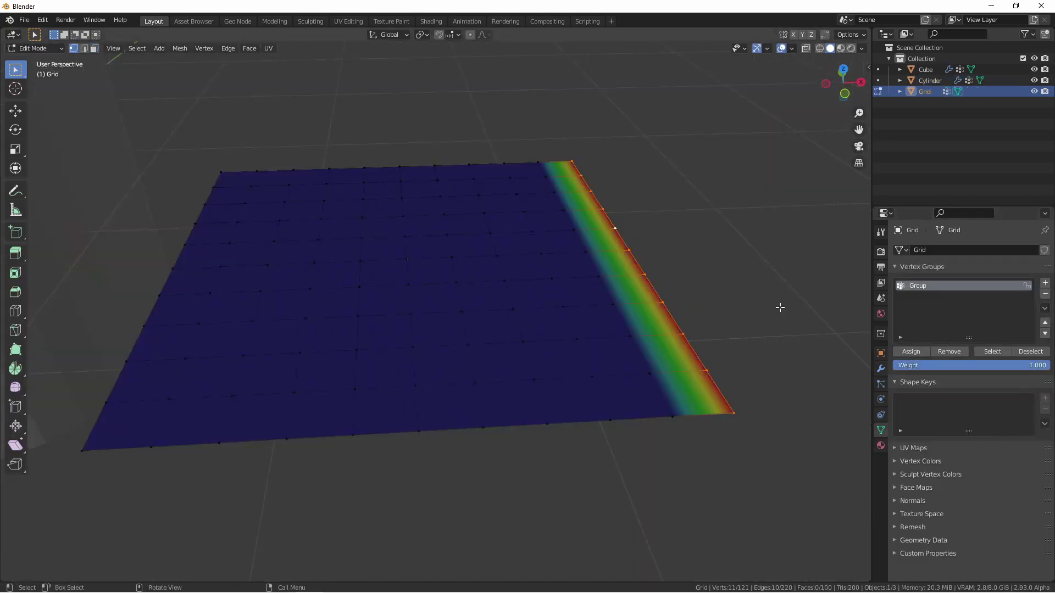
pyautogui.press('Tab')
# - Add a UV sphere, shrink it, and move it below the grid
pyautogui.press('KP_1')
pyautogui.hotkey('shift', 'a')
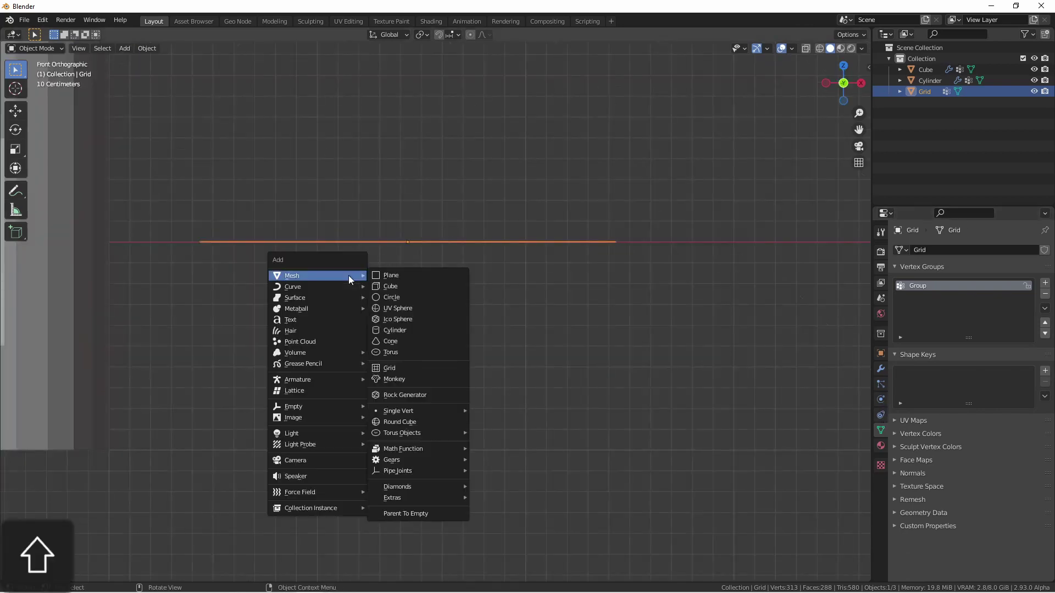
pyautogui.click(413, 302)
pyautogui.press('s')
pyautogui.press('g')
pyautogui.click(833, 344)
# - Make the sphere a collision object and give the grid cloth pinned by Group
pyautogui.click(881, 399)
pyautogui.click(928, 276)
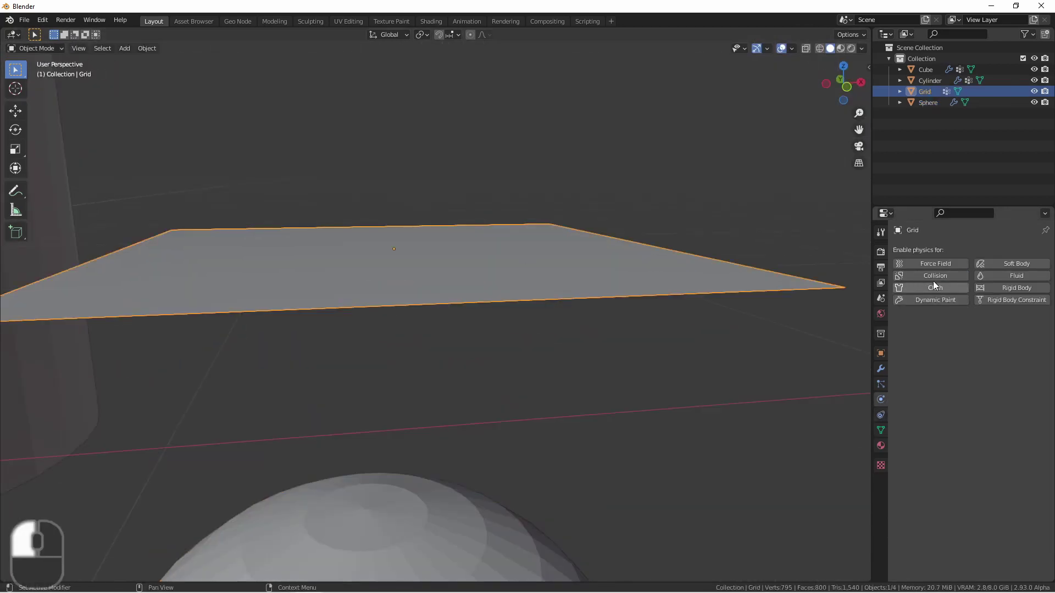
pyautogui.click(934, 287)
pyautogui.scroll(-10, 970, 410)
pyautogui.click(986, 467)
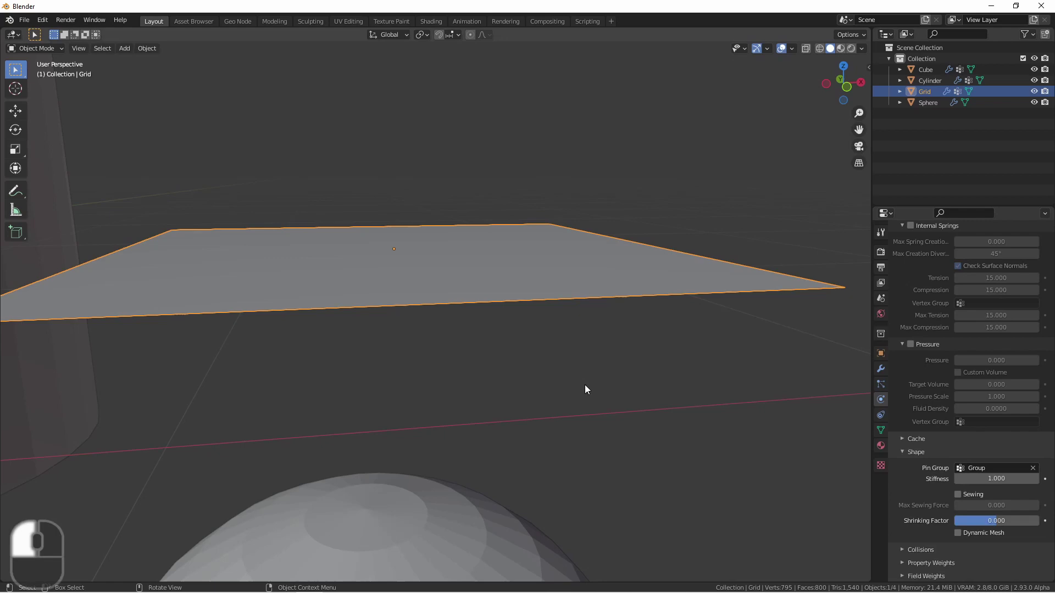
pyautogui.press('KP_7')
pyautogui.click(465, 451)
# - Place the sphere under the cloth and play the simulation to drape it
pyautogui.press('g')
pyautogui.click(491, 334)
pyautogui.moveTo(491, 334); pyautogui.dragTo(491, 311, button='middle')
pyautogui.press('space')
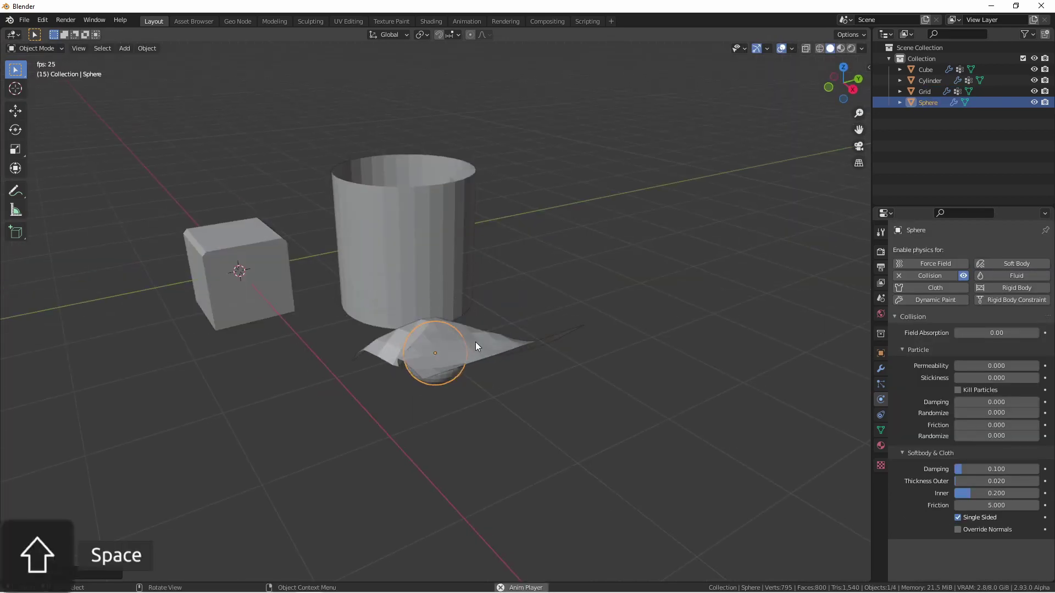
pyautogui.moveTo(480, 346); pyautogui.dragTo(537, 358, button='middle')
pyautogui.press('KP_1')
pyautogui.scroll(6, 425, 308)
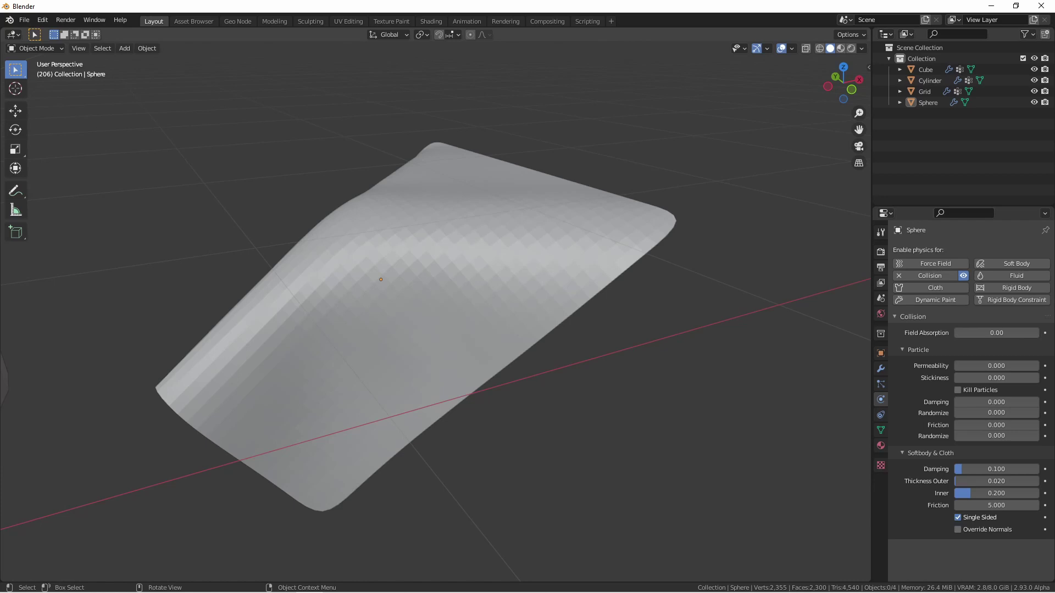
# - Add a new grid plane, Grid.001, from the top view
pyautogui.press('KP_7')
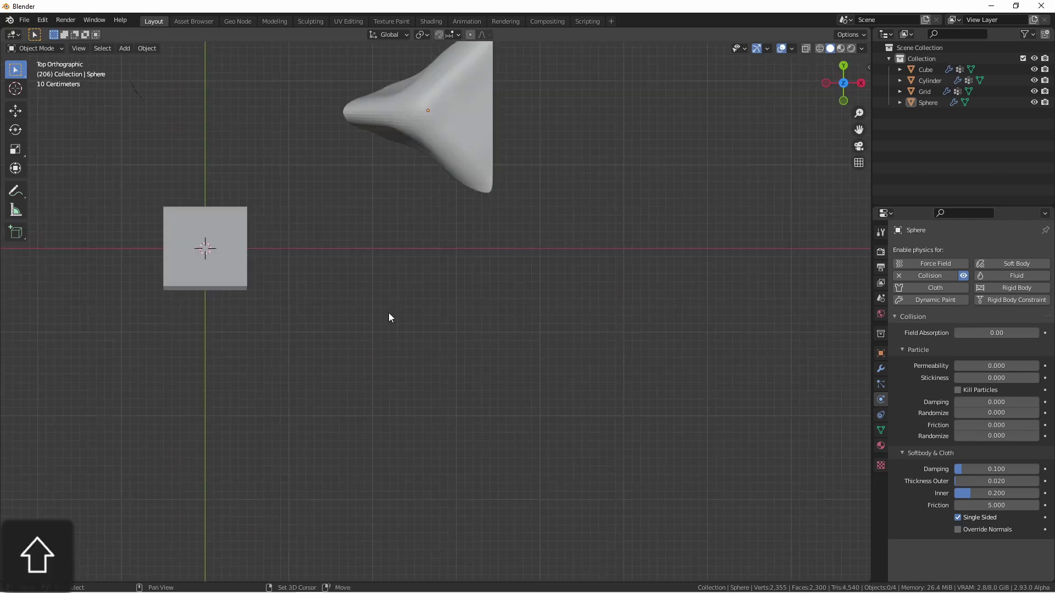
pyautogui.hotkey('shift', 'a')
pyautogui.click(475, 220)
# - Give the new plane a Hair particle system with density driven by Group
pyautogui.press('Tab')
pyautogui.rightClick(490, 334)
pyautogui.click(489, 335)
pyautogui.press('Tab')
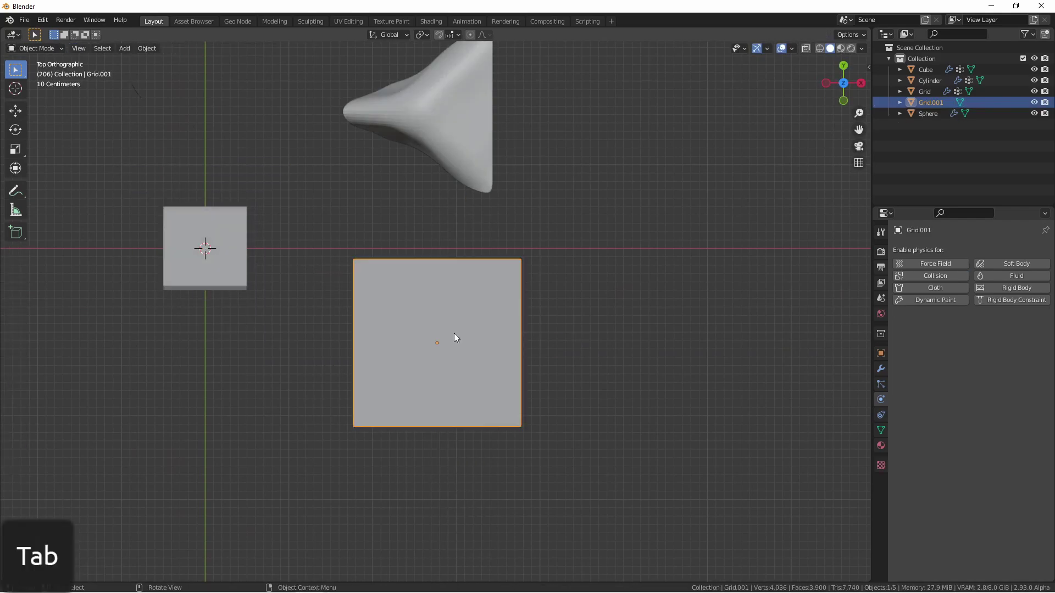
pyautogui.click(881, 384)
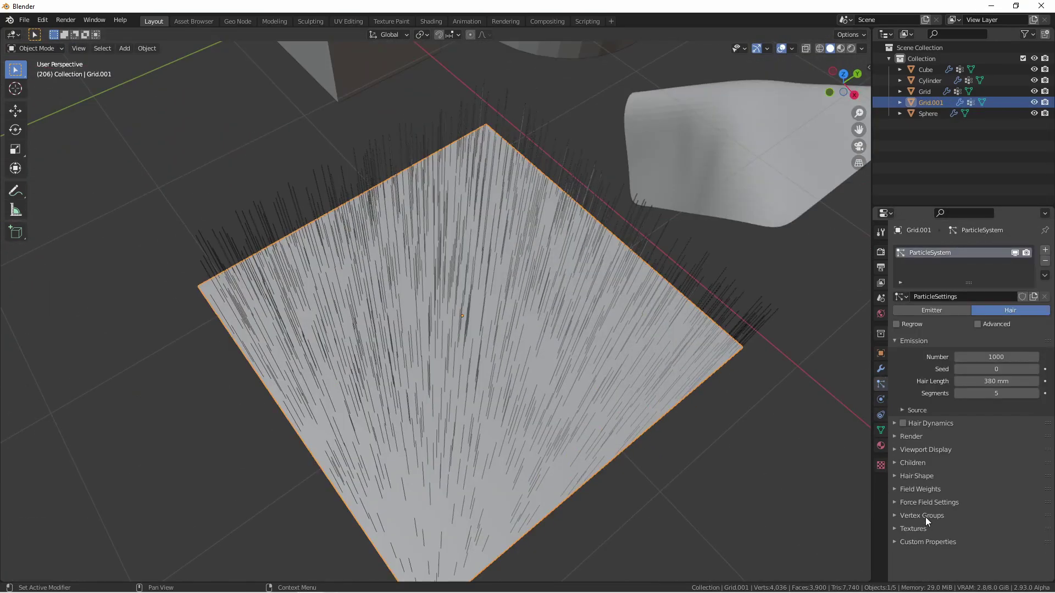
pyautogui.click(925, 517)
pyautogui.scroll(-3, 972, 483)
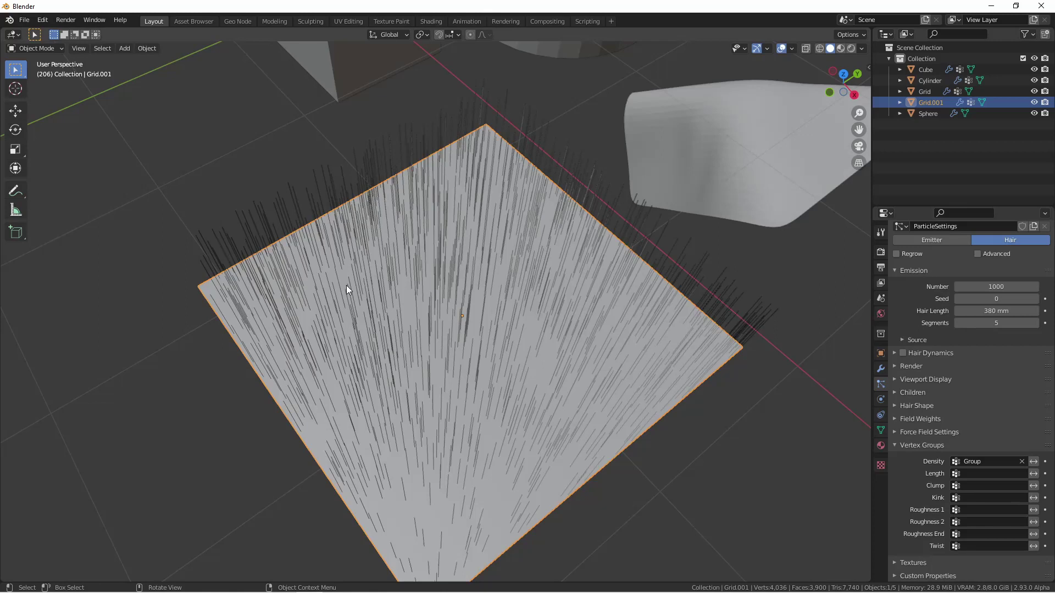
# - In Weight Paint mode, clear the plane's weight and paint an S-shaped stroke for the hair
pyautogui.click(34, 50)
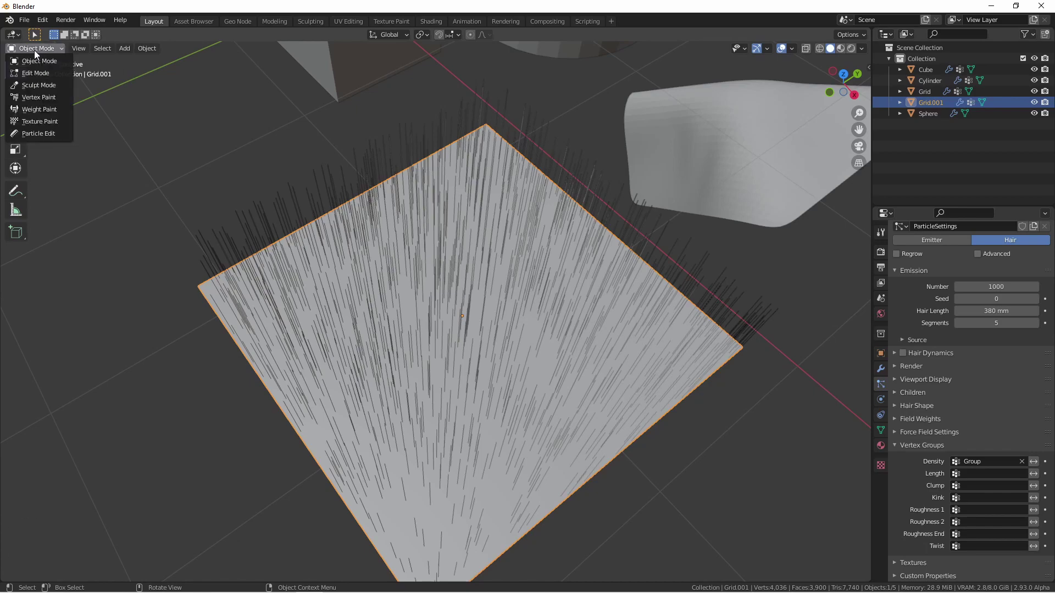
pyautogui.click(27, 109)
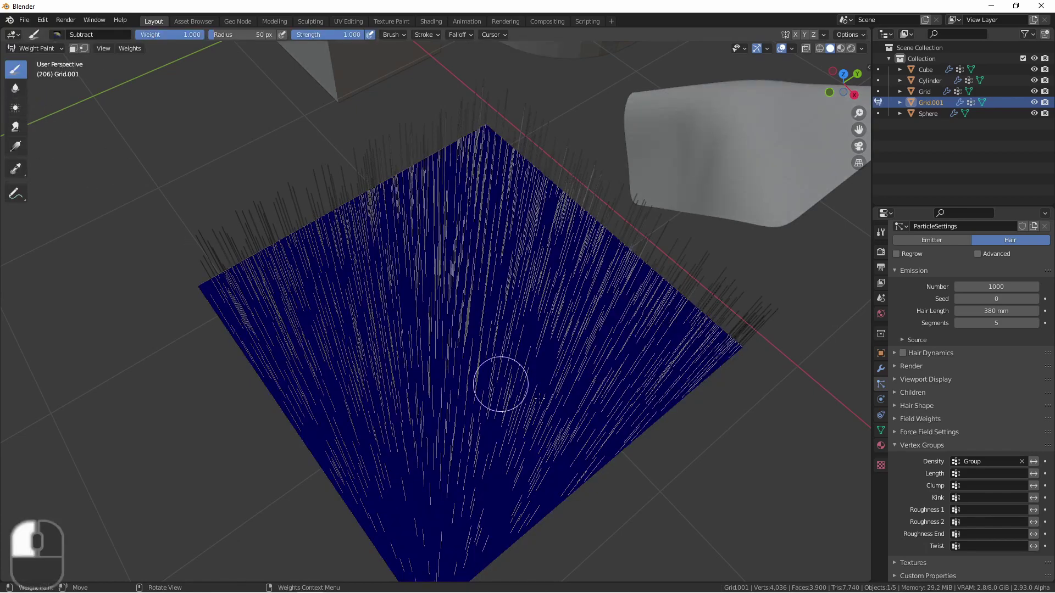
pyautogui.moveTo(499, 385); pyautogui.dragTo(659, 374)
pyautogui.moveTo(553, 187)
pyautogui.mouseDown()
pyautogui.moveTo(537, 341)
pyautogui.moveTo(436, 497)
pyautogui.mouseUp()
pyautogui.moveTo(436, 497); pyautogui.dragTo(16, 345, button='middle')
# - Add a single-bone armature and enter its Edit Mode
pyautogui.hotkey('ctrl', 'Tab')
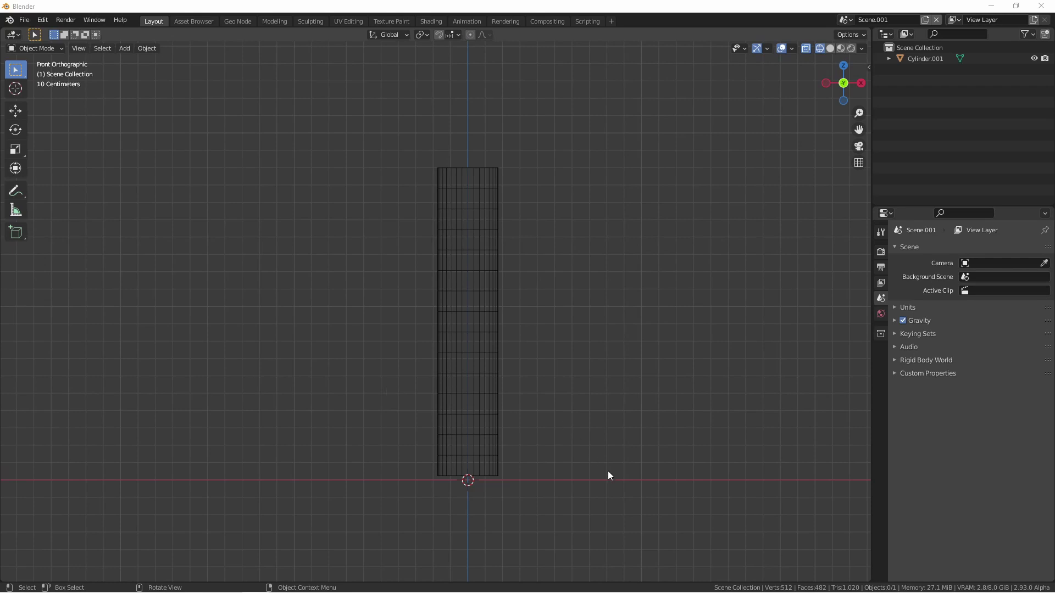
pyautogui.hotkey('shift', 'a')
pyautogui.moveTo(456, 454)
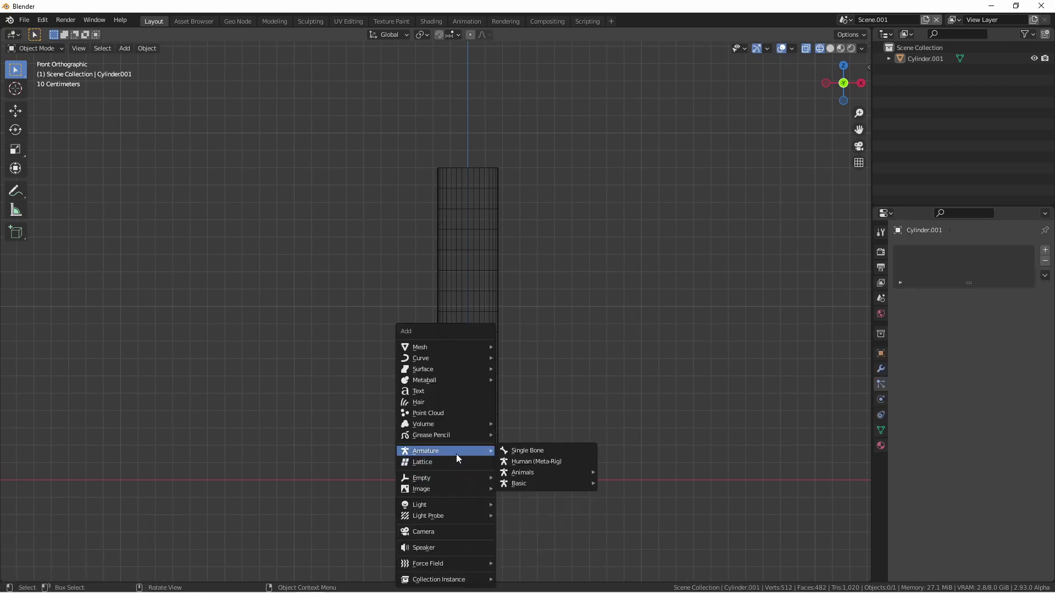
pyautogui.click(528, 451)
pyautogui.press('Tab')
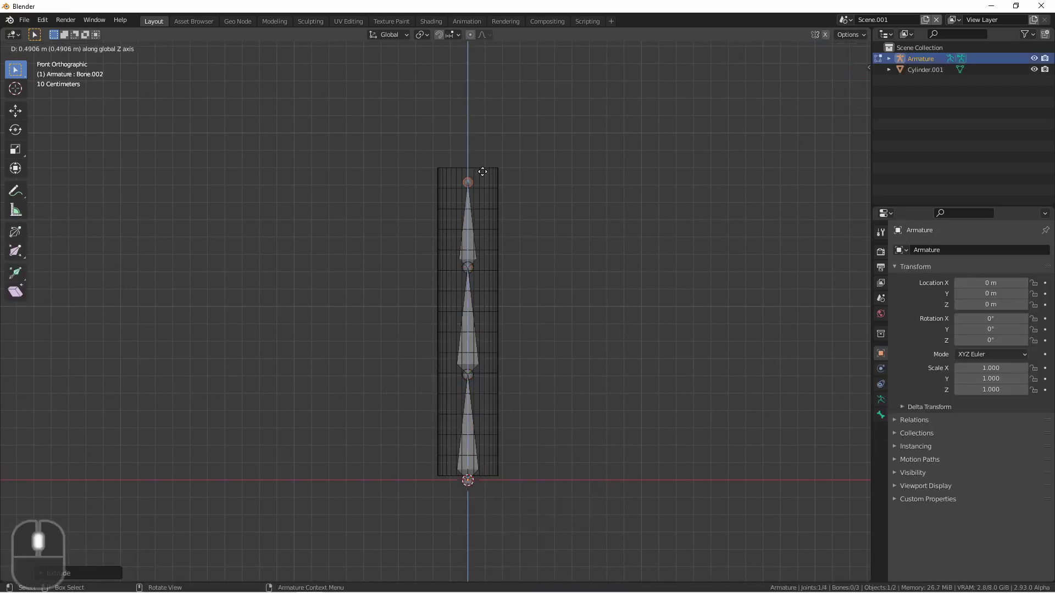
pyautogui.press('Tab')
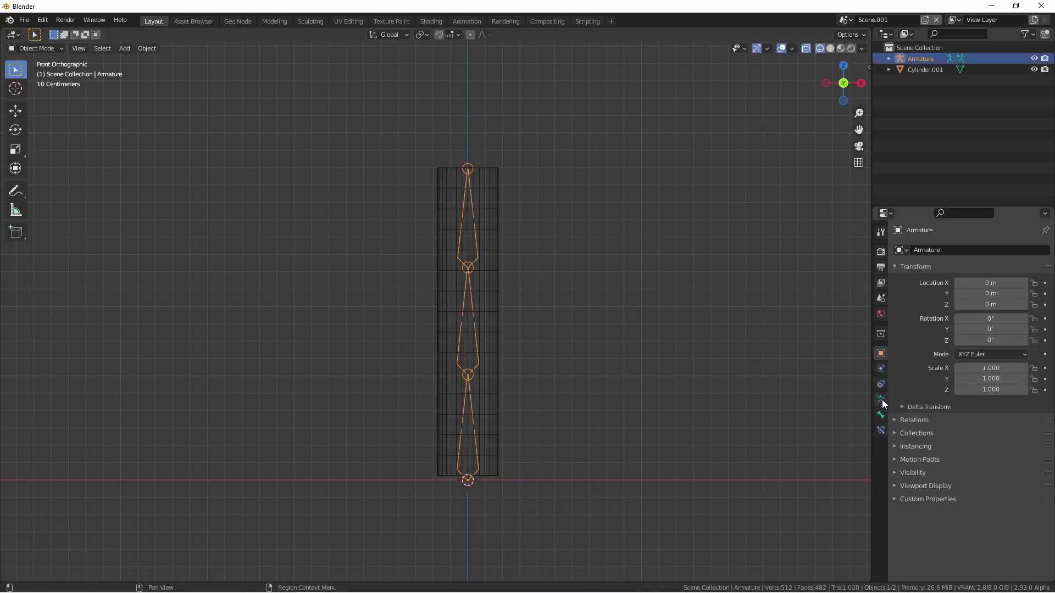
# - Enable bone Names and In Front in the armature's Viewport Display
pyautogui.click(882, 400)
pyautogui.click(919, 401)
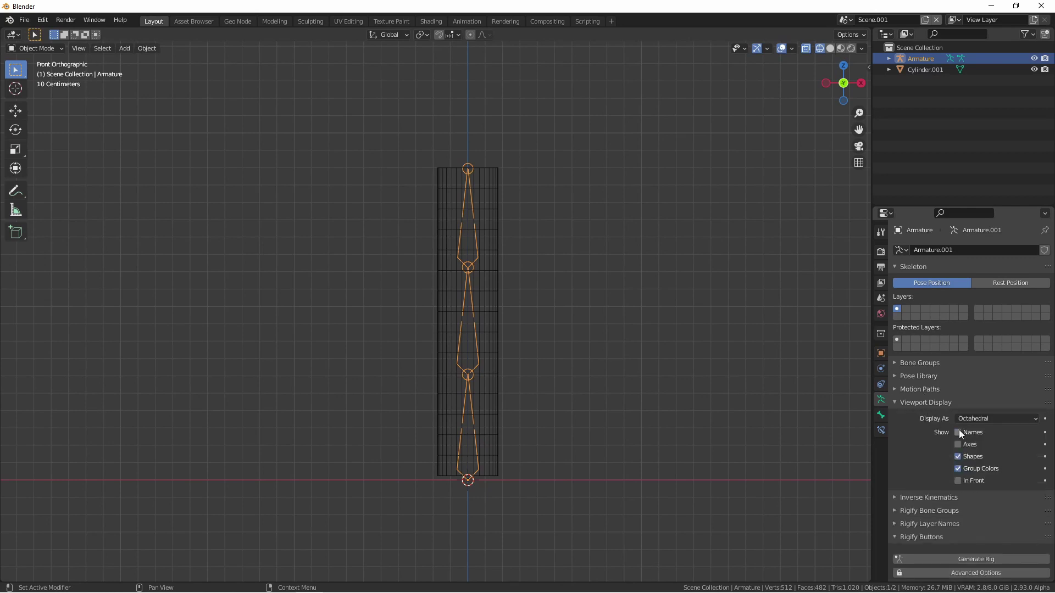
pyautogui.click(959, 432)
pyautogui.click(958, 481)
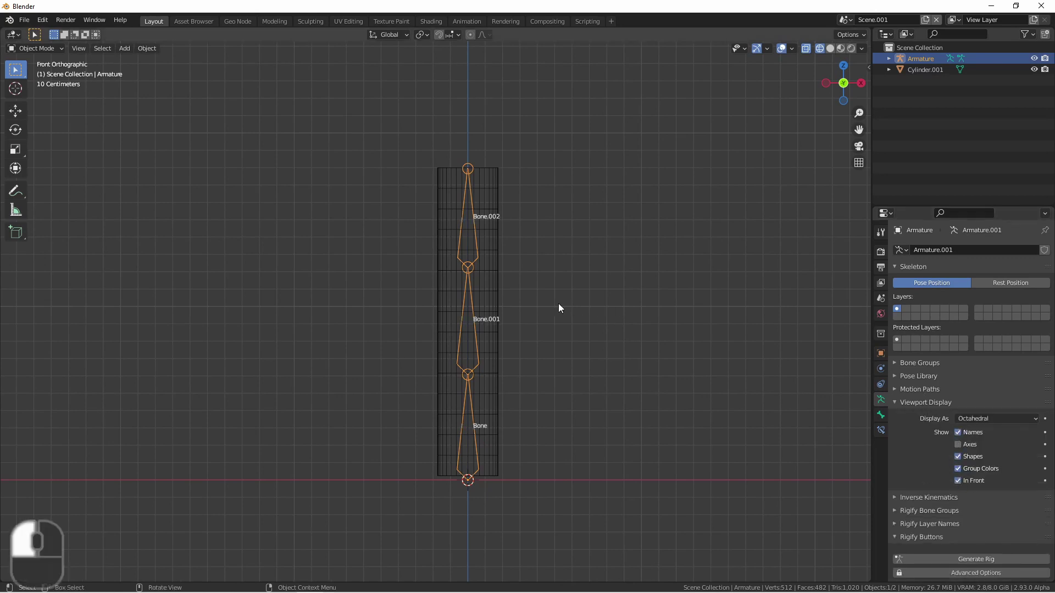
# - Switch to solid shading and select both the cylinder and the armature
pyautogui.press('z')
pyautogui.click(617, 302)
pyautogui.scroll(1, 559, 318)
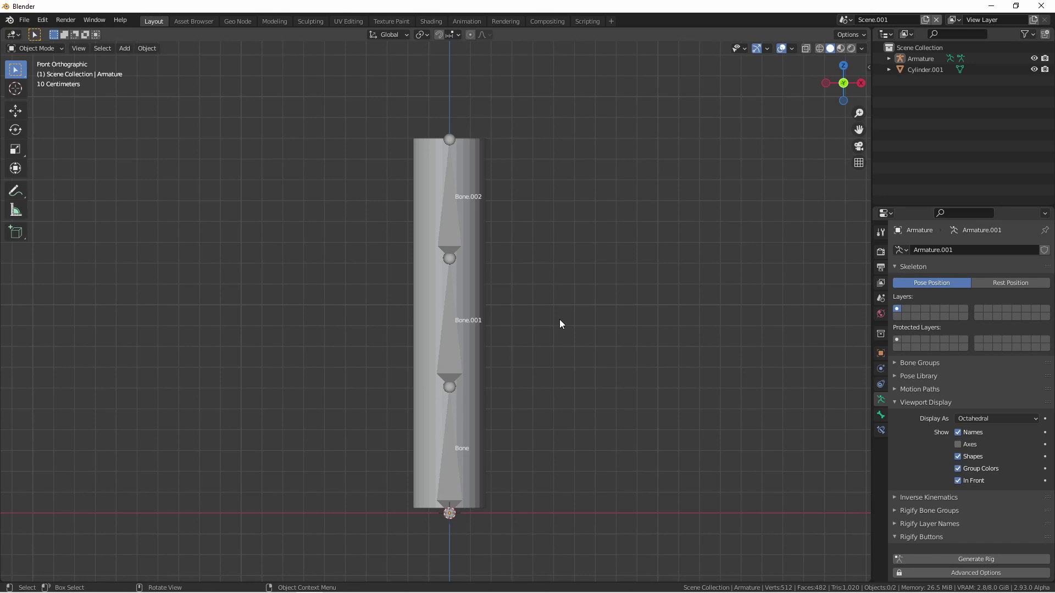
pyautogui.moveTo(532, 298); pyautogui.dragTo(456, 242)
# - Parent the cylinder With Automatic Weights, then inspect its Bone groups and Armature modifier
pyautogui.hotkey('ctrl', 'p')
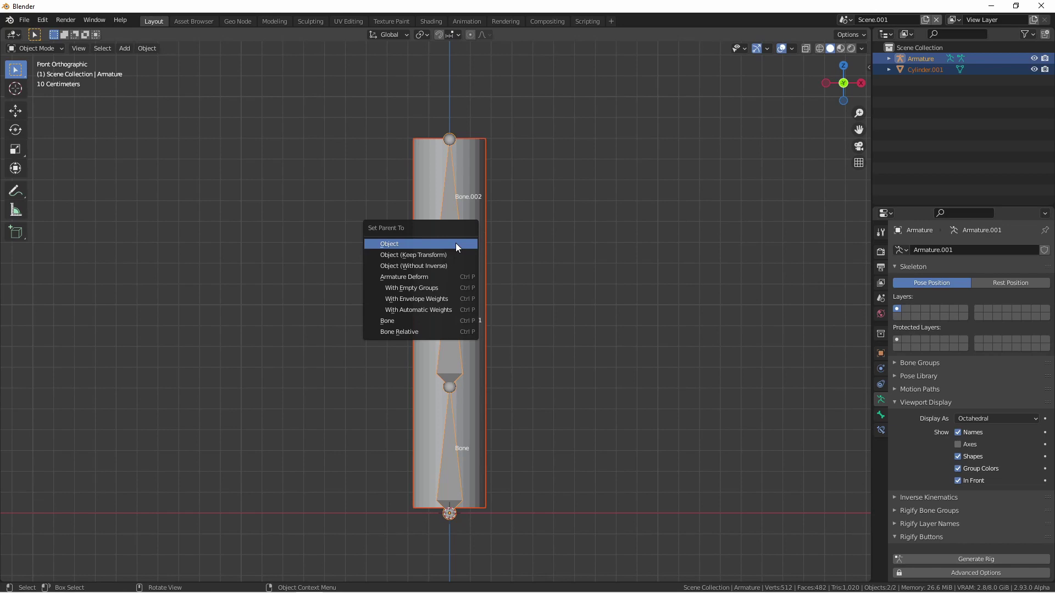
pyautogui.click(439, 308)
pyautogui.click(478, 286)
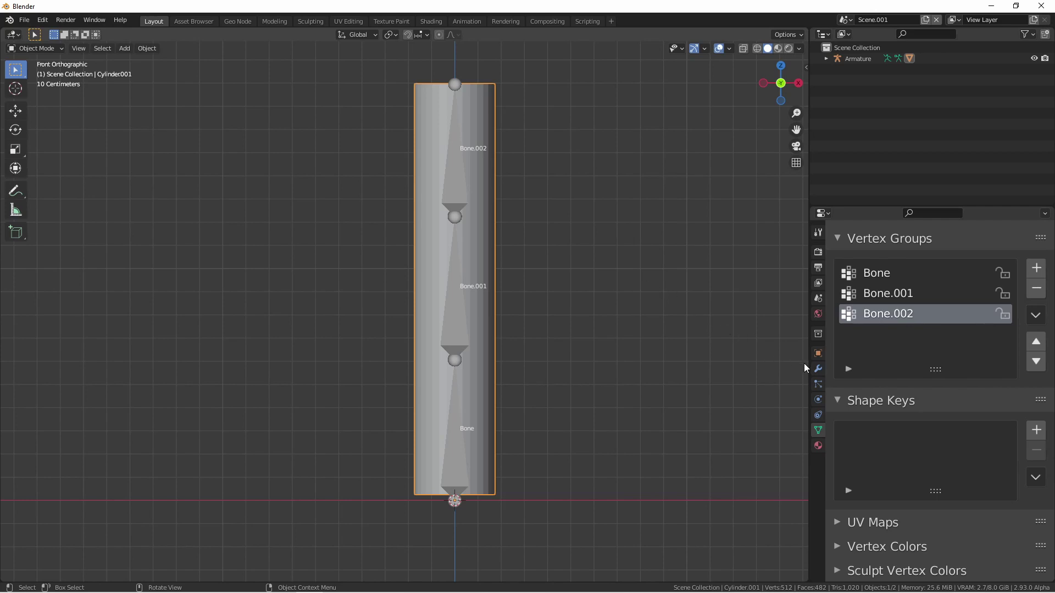
pyautogui.click(817, 369)
pyautogui.moveTo(807, 370); pyautogui.dragTo(697, 374)
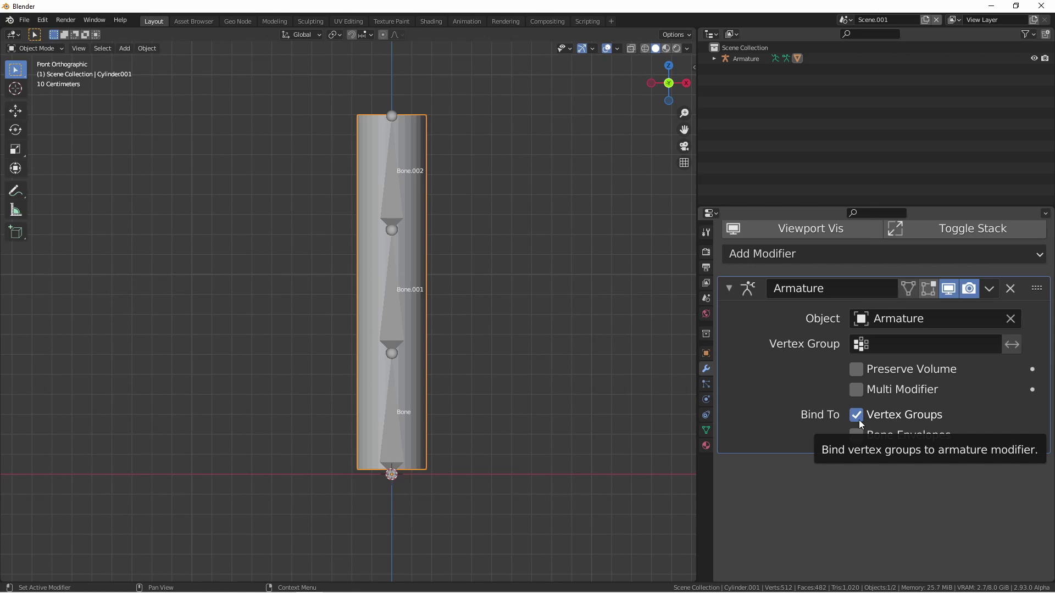
# - Rename the armature's middle bone Bone.001 to BoneRename in Edit Mode
pyautogui.click(396, 327)
pyautogui.press('Tab')
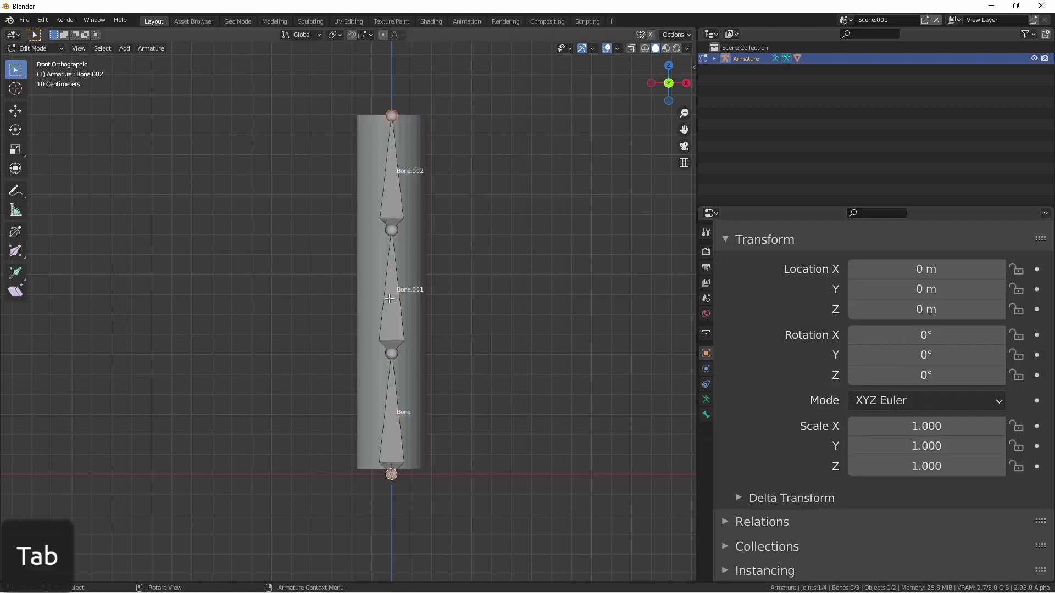
pyautogui.click(392, 304)
pyautogui.press('F2')
pyautogui.write('BoneRename')
pyautogui.press('Return')
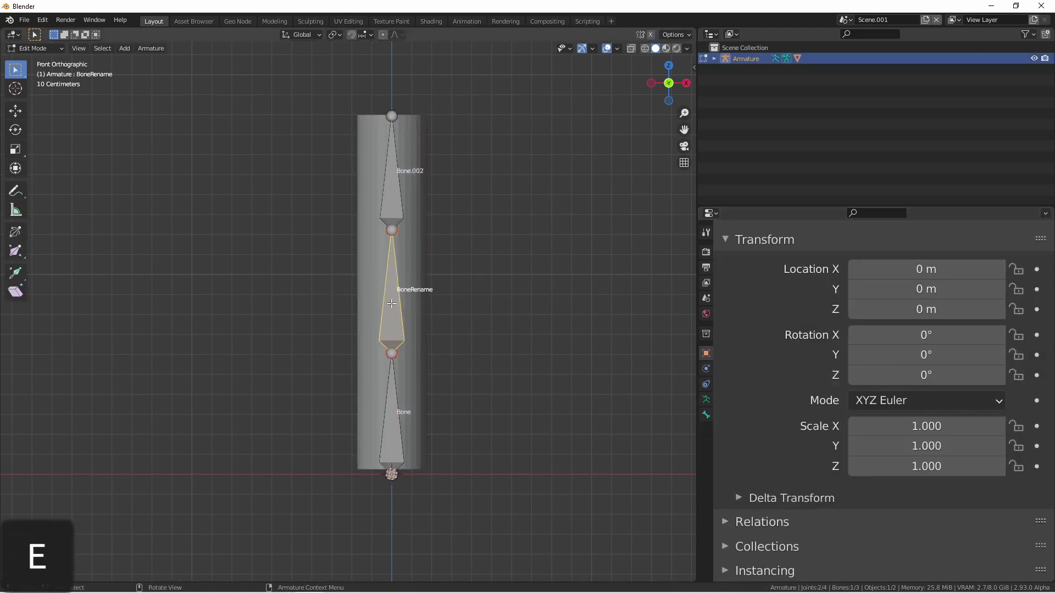
pyautogui.press('Tab')
# - Select the cylinder and check that its vertex group now reads BoneRename
pyautogui.click(409, 277)
pyautogui.click(706, 369)
pyautogui.click(706, 430)
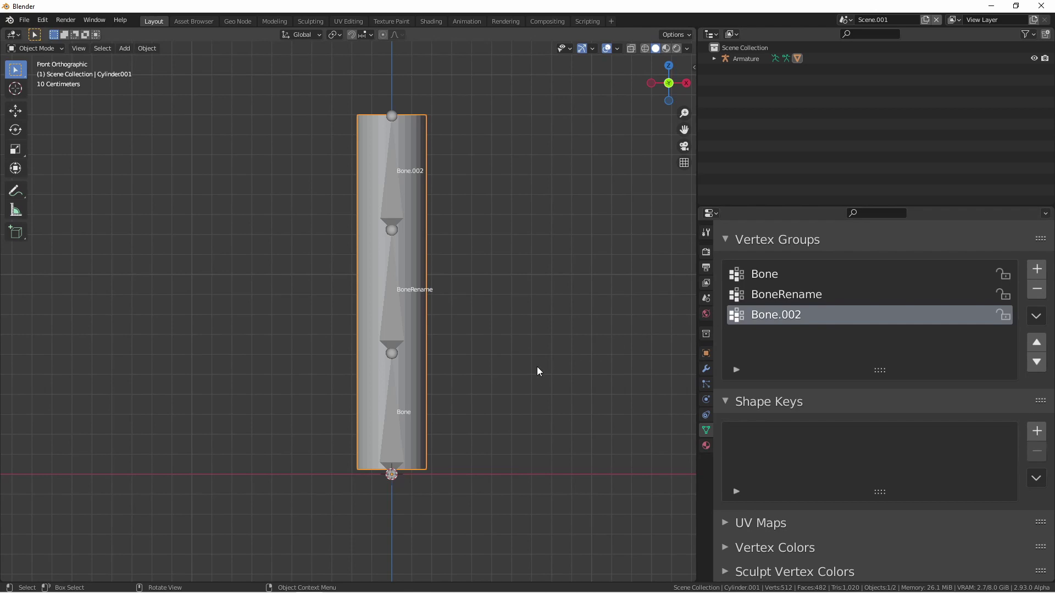
# - Add a new single-bone armature and move it beside the cylinder
pyautogui.click(500, 450)
pyautogui.hotkey('shift', 'a')
pyautogui.moveTo(473, 454)
pyautogui.click(523, 450)
pyautogui.press('g')
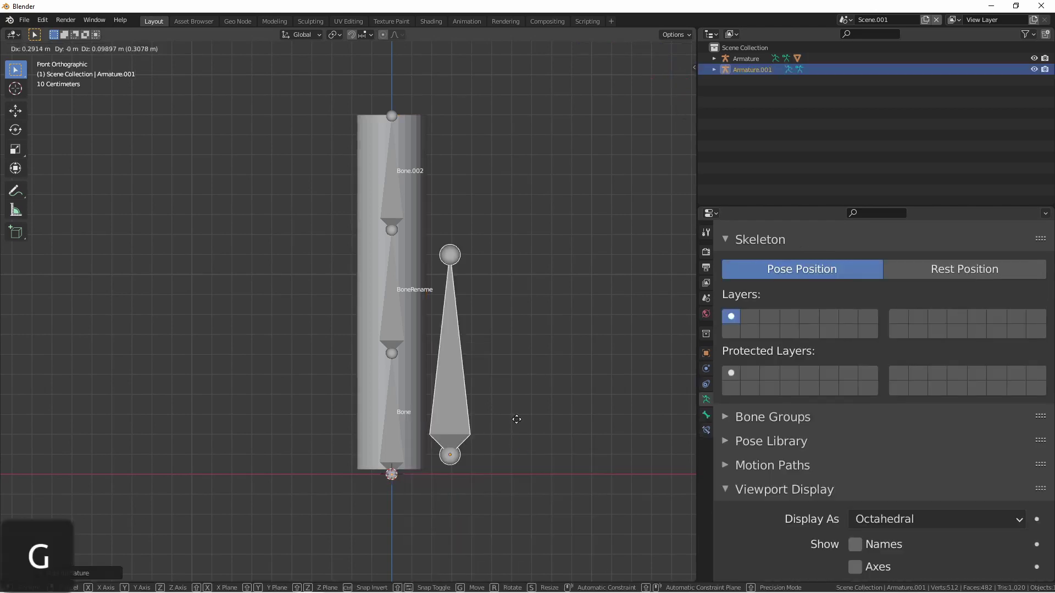
pyautogui.press('Tab')
# - Extrude two more bones upward, giving the new armature three stacked bones
pyautogui.press('g')
pyautogui.click(472, 365)
pyautogui.press('e')
pyautogui.click(478, 243)
pyautogui.press('e')
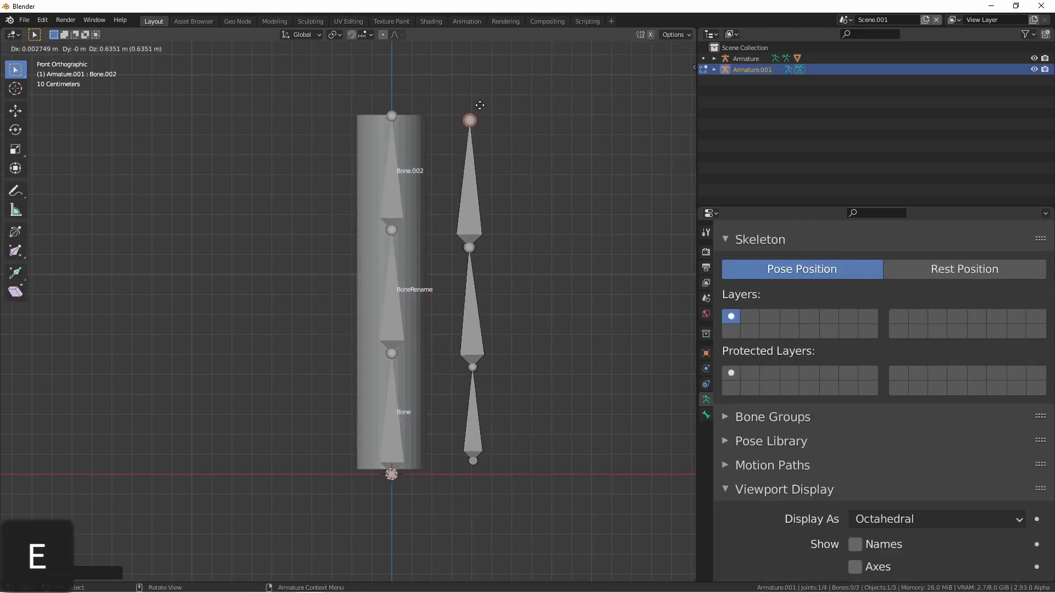
pyautogui.click(478, 115)
pyautogui.press('Tab')
# - Turn on bone name display for the new armature
pyautogui.scroll(-5, 793, 471)
pyautogui.click(855, 434)
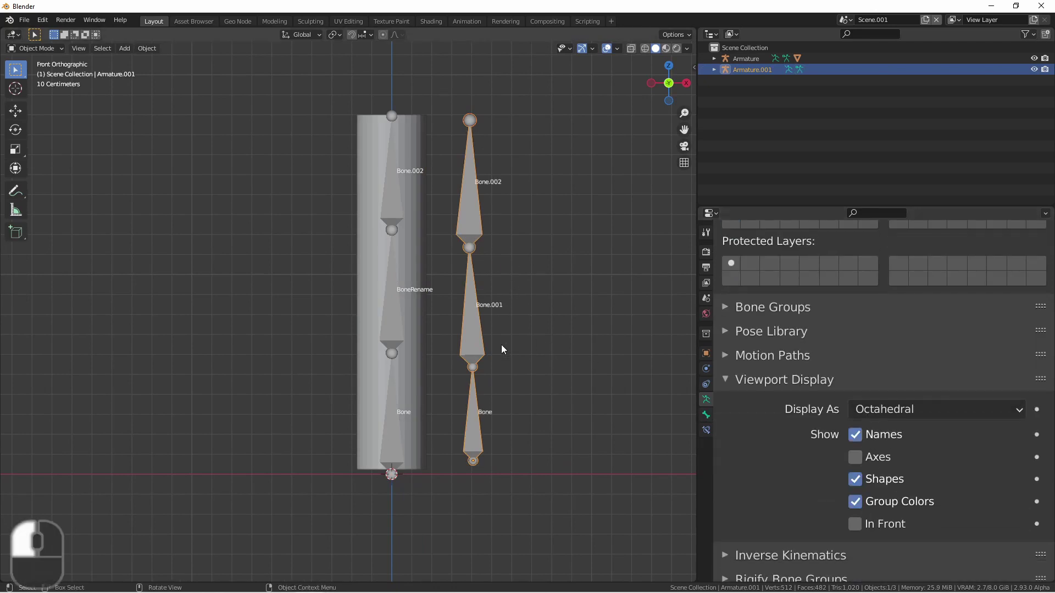
pyautogui.scroll(2, 501, 345)
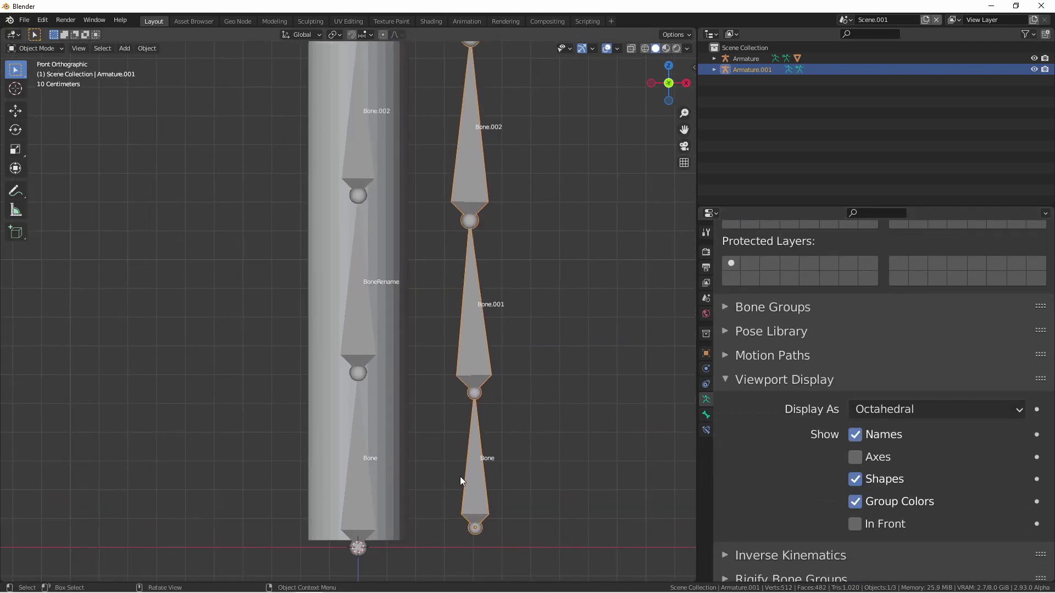